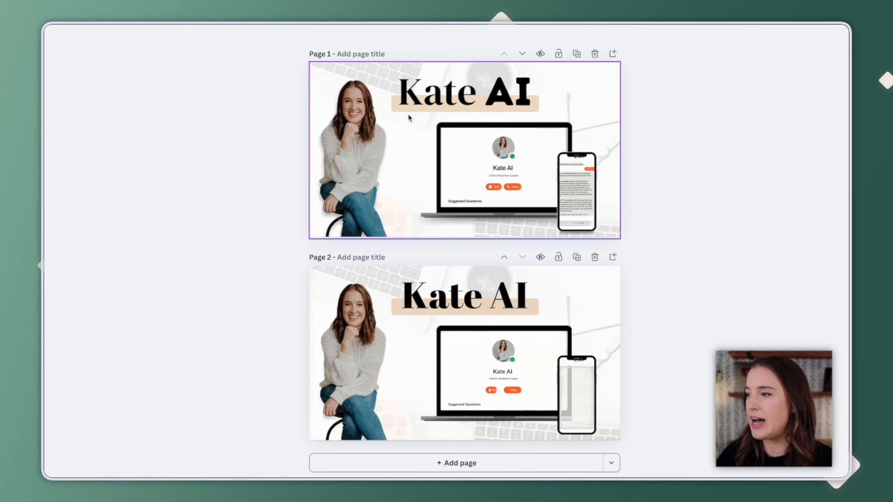
- Compare the flat image on page 1 with the editable title text and separate elements on page 2
{"action": "left_click", "coordinate": [354, 123]}
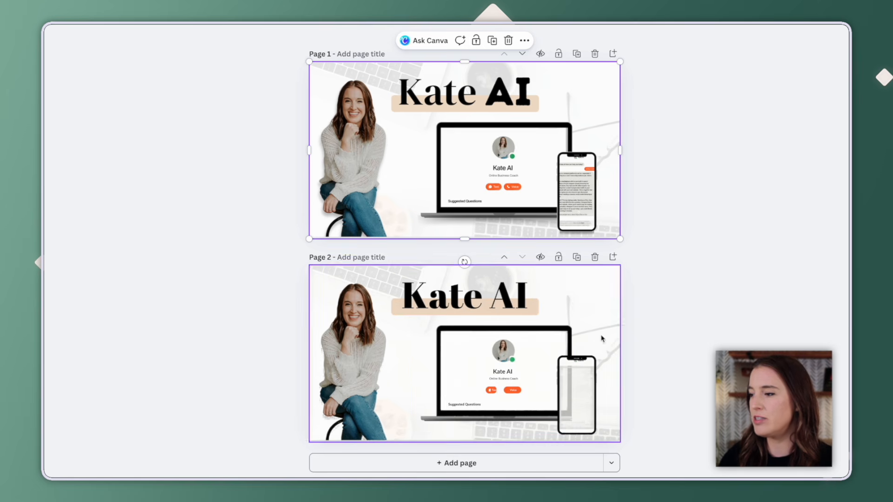
{"action": "double_click", "coordinate": [421, 296]}
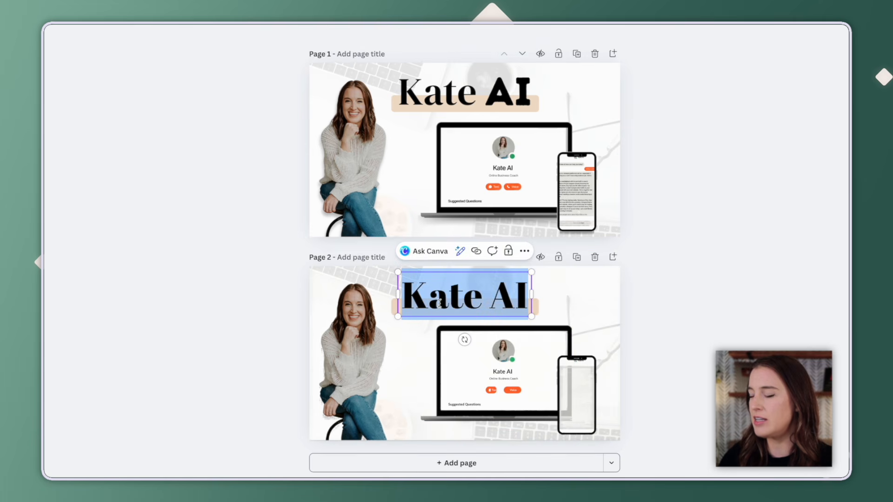
{"action": "left_click", "coordinate": [359, 339]}
{"action": "key", "text": "Escape"}
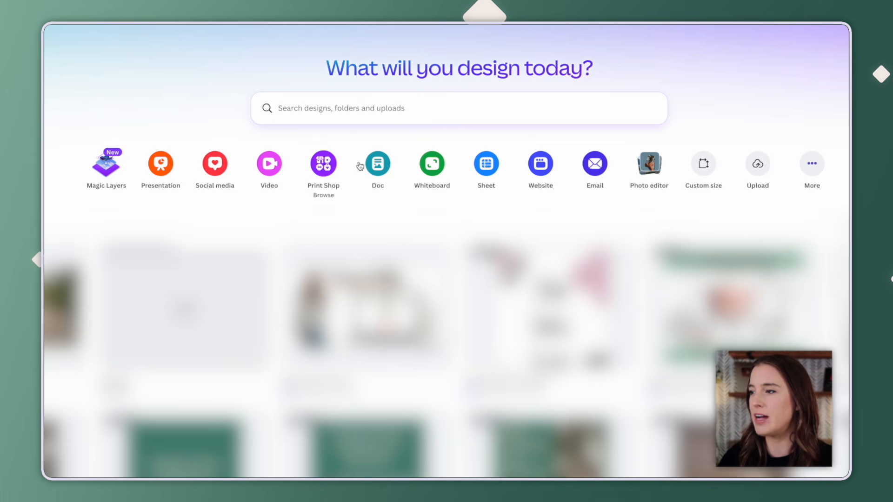
- Start Magic Layers and split the existing Kate AI image into editable layers
{"action": "left_click", "coordinate": [112, 166]}
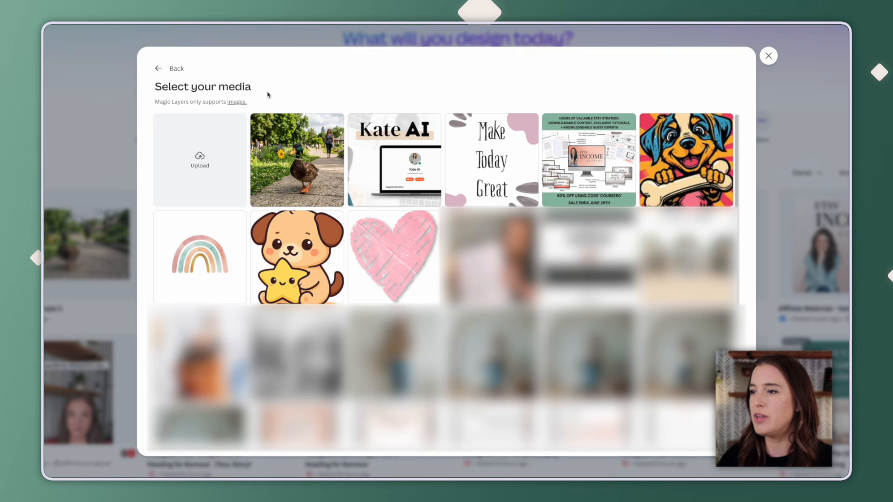
{"action": "mouse_move", "coordinate": [236, 103]}
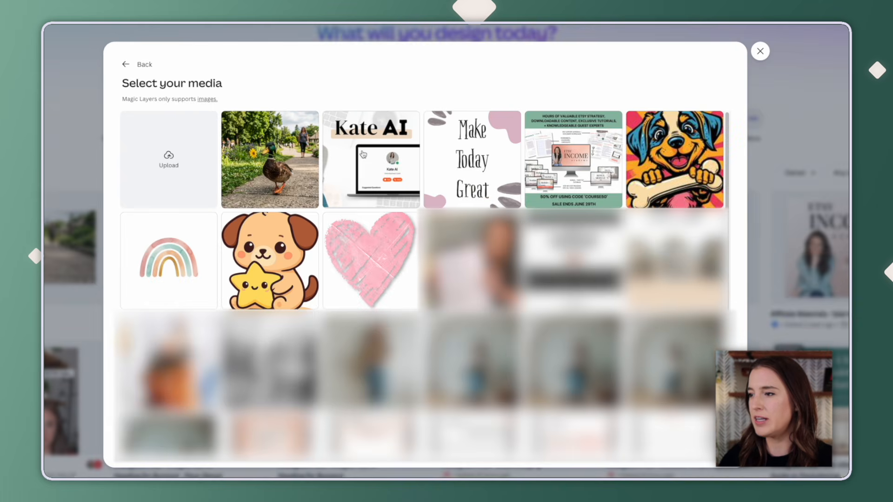
{"action": "left_click", "coordinate": [485, 228]}
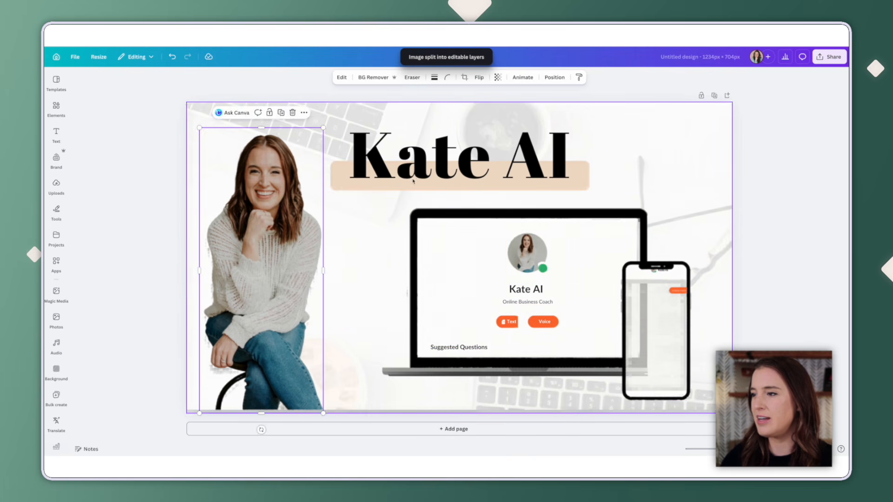
- Select elements in and around the laptop and phone to inspect how the image was split into layers
{"action": "left_click", "coordinate": [524, 268]}
{"action": "left_click", "coordinate": [607, 278]}
{"action": "left_click", "coordinate": [655, 323]}
{"action": "left_click", "coordinate": [566, 337]}
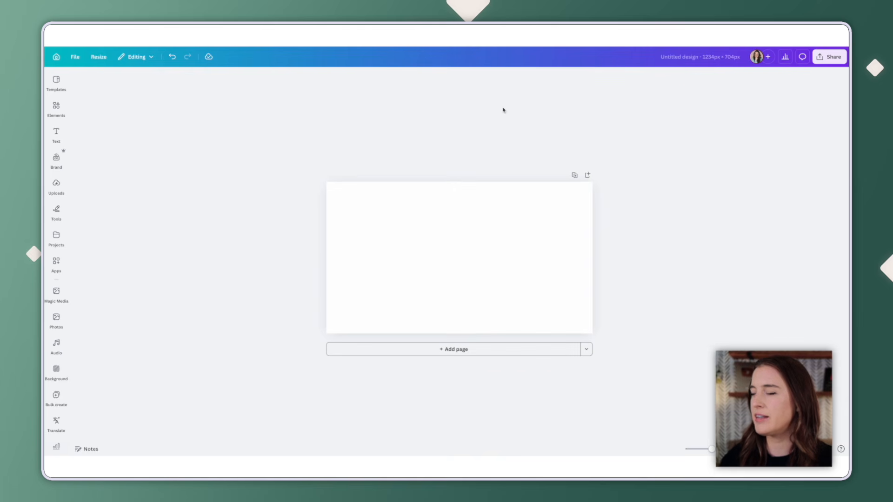
- Add the uploaded Kate AI image to the blank page, enlarged to fill it, and split it with Magic Layers
{"action": "left_click", "coordinate": [421, 246]}
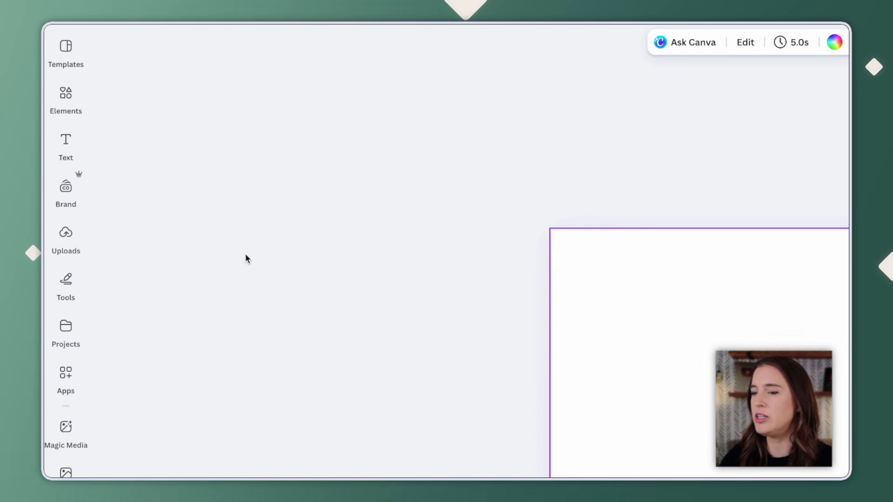
{"action": "left_click", "coordinate": [64, 238]}
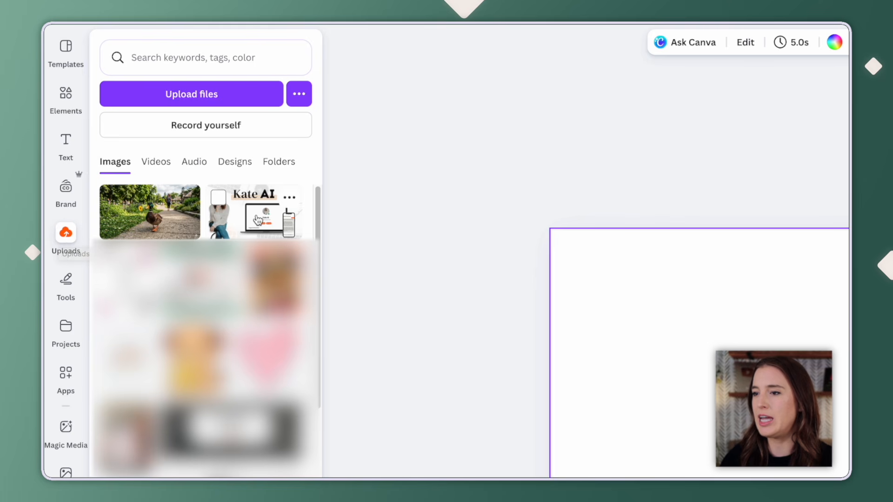
{"action": "left_click", "coordinate": [257, 215]}
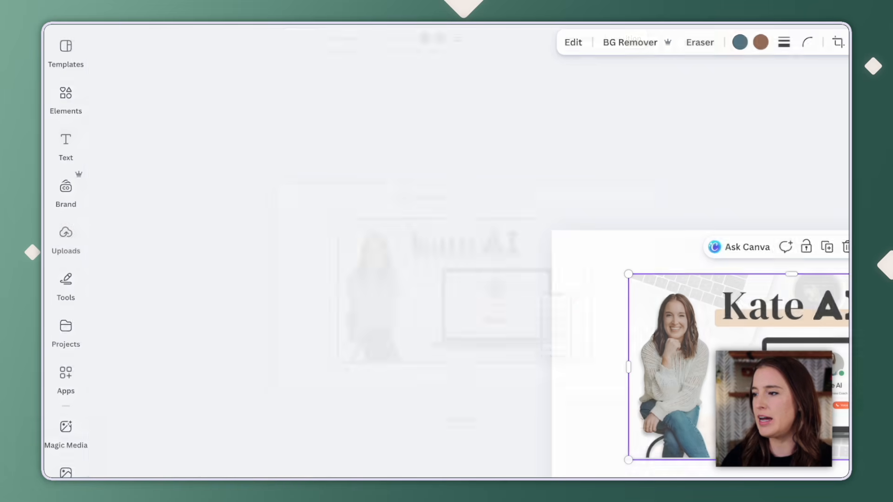
{"action": "left_click_drag", "start_coordinate": [339, 219], "coordinate": [278, 184]}
{"action": "left_click_drag", "start_coordinate": [591, 363], "coordinate": [651, 397]}
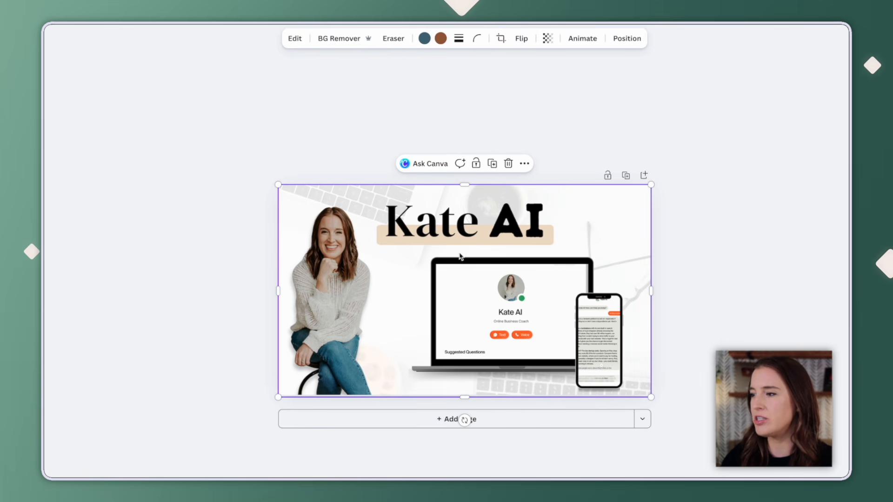
{"action": "left_click", "coordinate": [294, 38]}
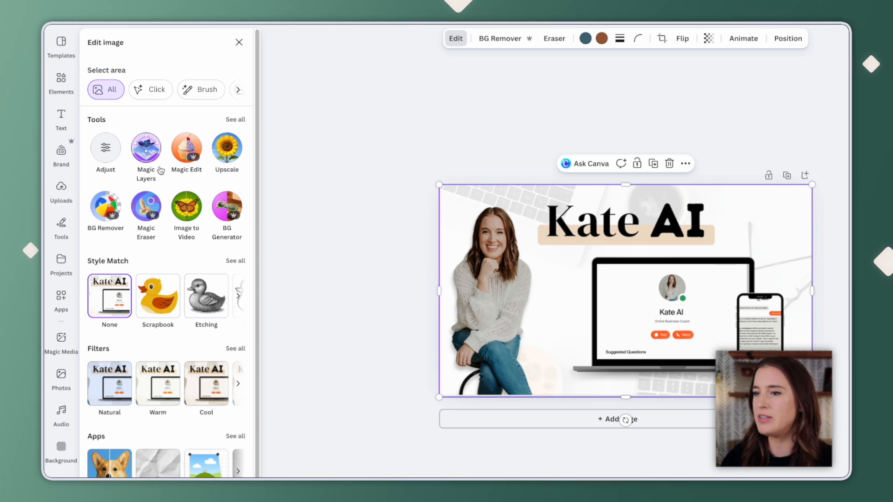
{"action": "left_click", "coordinate": [147, 165]}
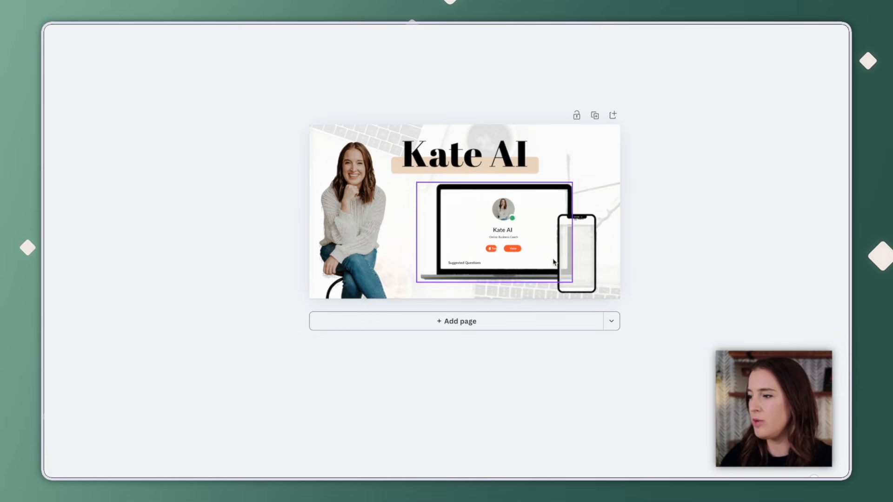
- Try deleting the phone that overlaps the laptop's corner
{"action": "left_click", "coordinate": [586, 253]}
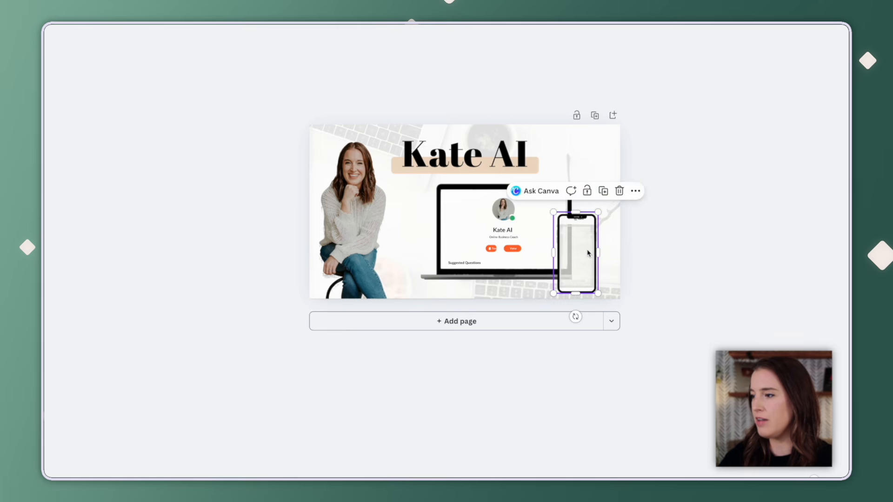
{"action": "key", "text": "Delete"}
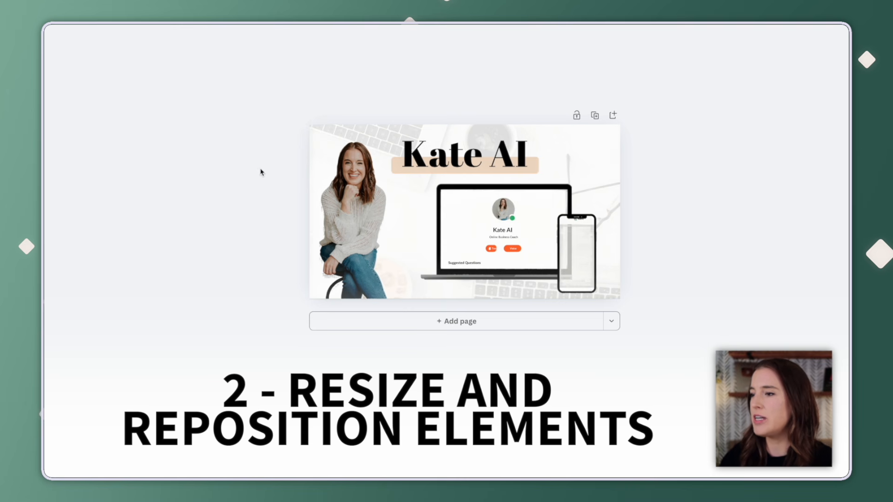
- Try shrinking the cutout of the seated woman and repositioning it on the page
{"action": "left_click", "coordinate": [351, 218]}
{"action": "left_click_drag", "start_coordinate": [385, 142], "coordinate": [375, 181]}
{"action": "left_click_drag", "start_coordinate": [350, 232], "coordinate": [359, 202]}
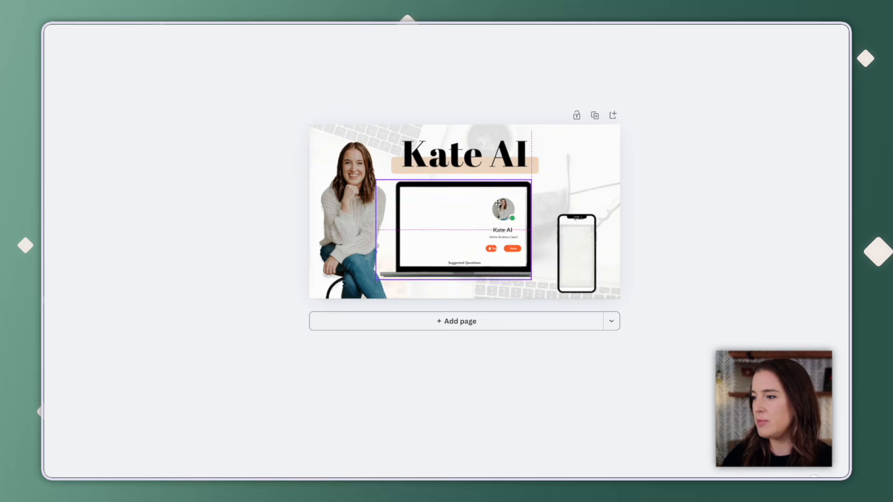
- Delete the round profile photo on the laptop screen and undo the deletion
{"action": "left_click", "coordinate": [502, 212]}
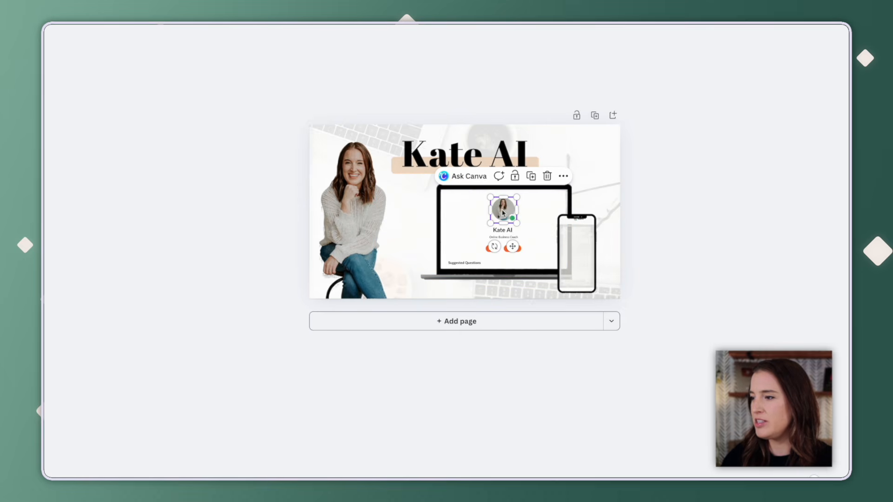
{"action": "key", "text": "Delete"}
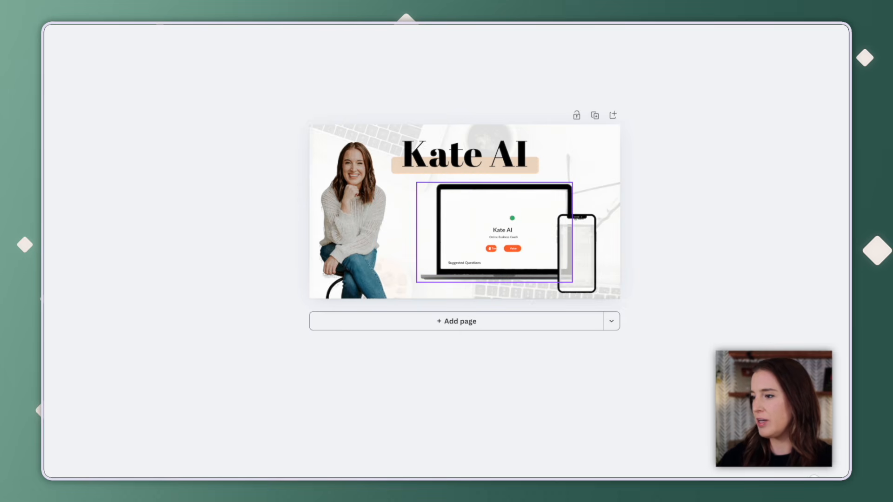
{"action": "key", "text": "ctrl+z"}
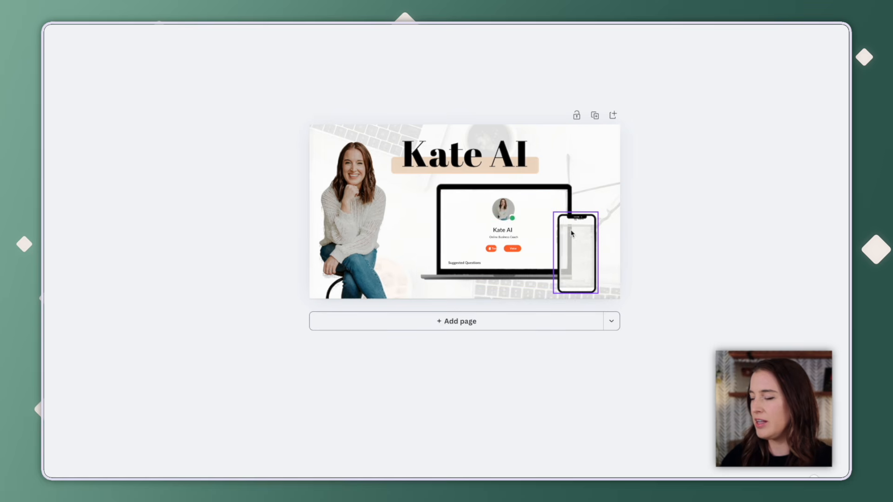
- Replace the phone with a tilted phone mockup found by searching elements for "phone", placed over the laptop's lower right corner
{"action": "left_click", "coordinate": [586, 244]}
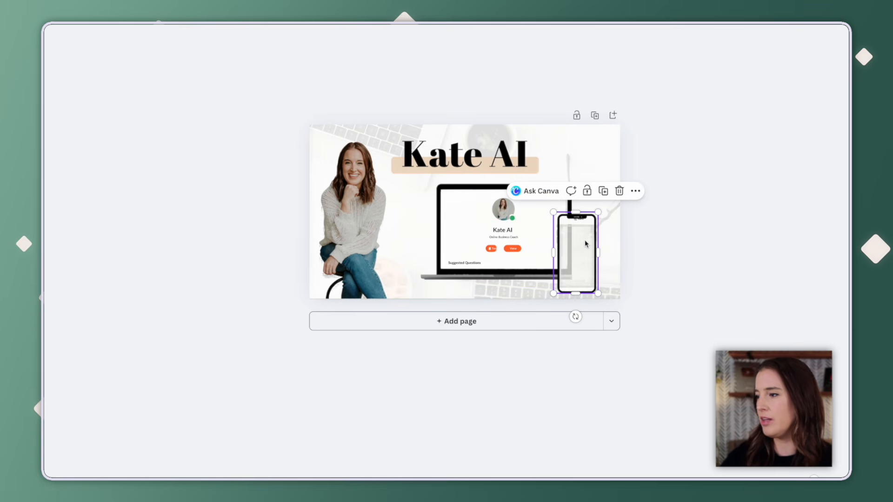
{"action": "key", "text": "Delete"}
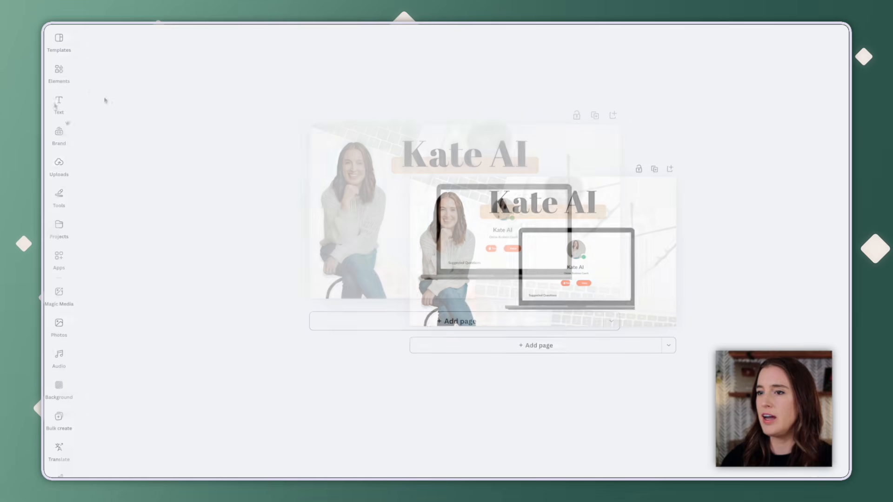
{"action": "left_click", "coordinate": [60, 79]}
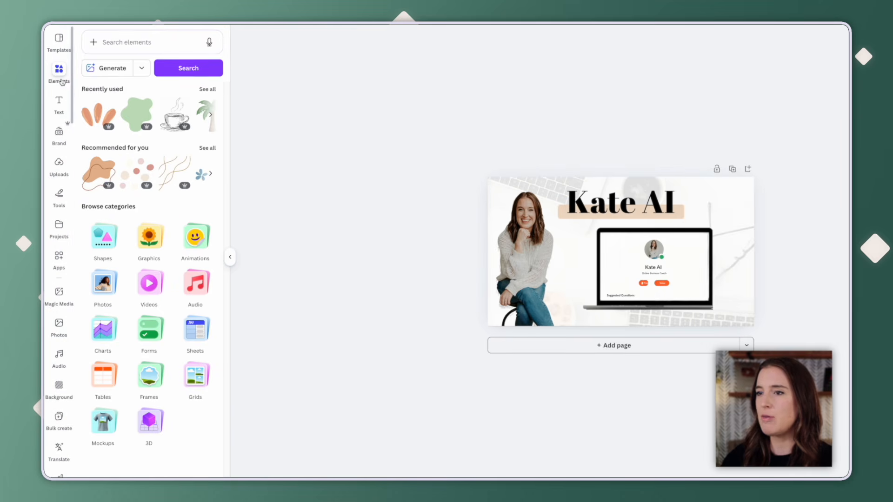
{"action": "left_click", "coordinate": [124, 43]}
{"action": "type", "text": "phone"}
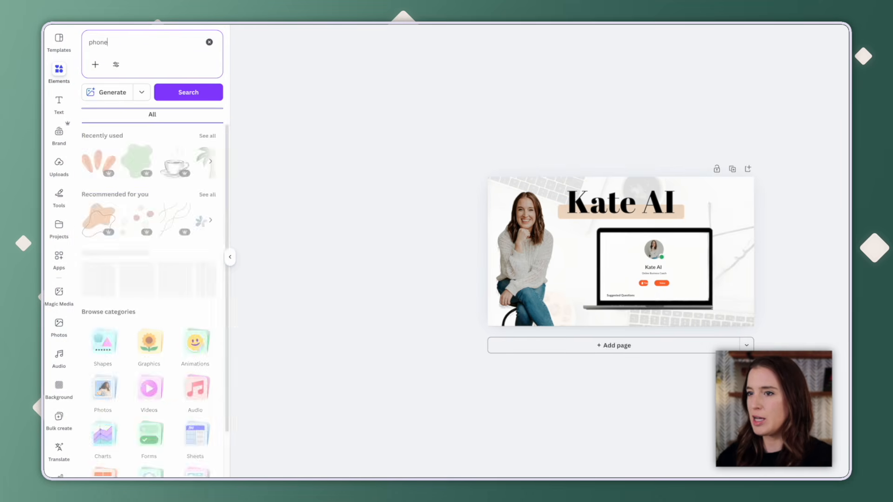
{"action": "left_click", "coordinate": [119, 120]}
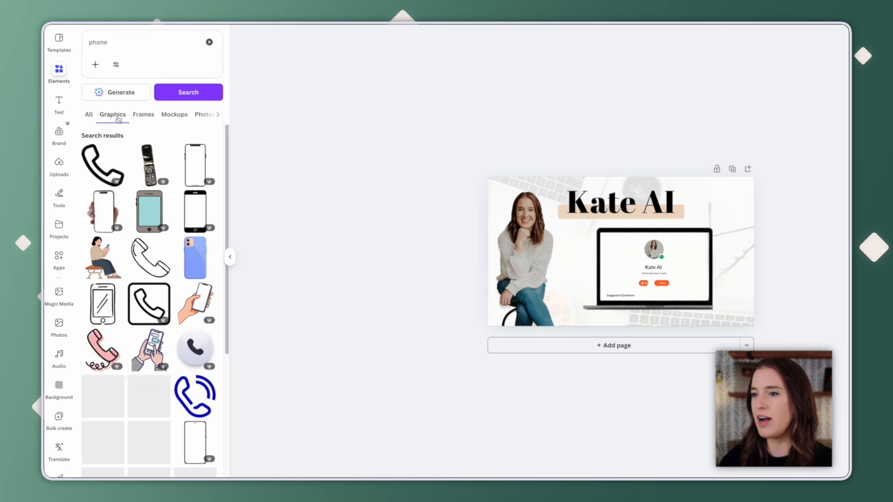
{"action": "left_click", "coordinate": [175, 114]}
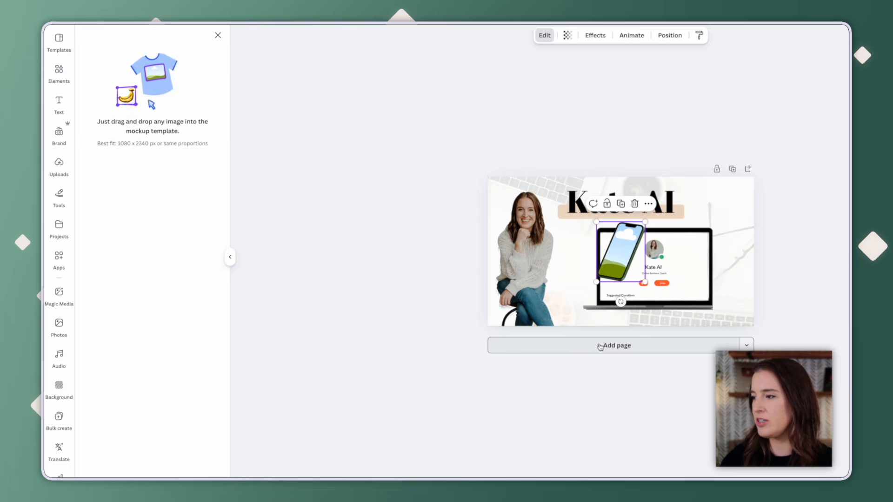
{"action": "left_click_drag", "start_coordinate": [619, 256], "coordinate": [683, 277]}
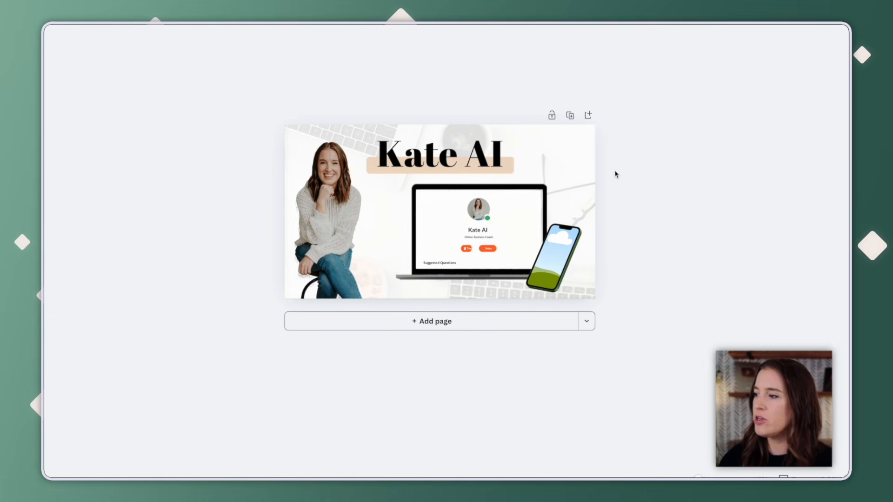
- Delete the desk photo layer behind the other elements
{"action": "left_click", "coordinate": [573, 161]}
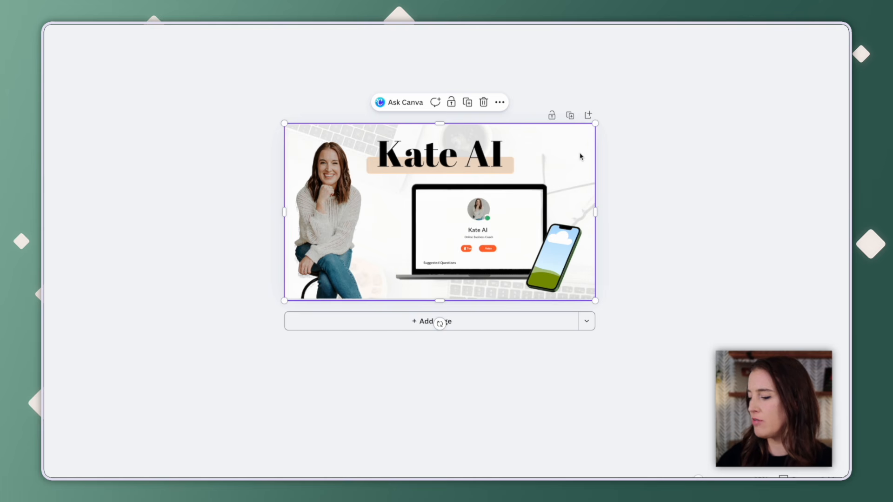
{"action": "key", "text": "Delete"}
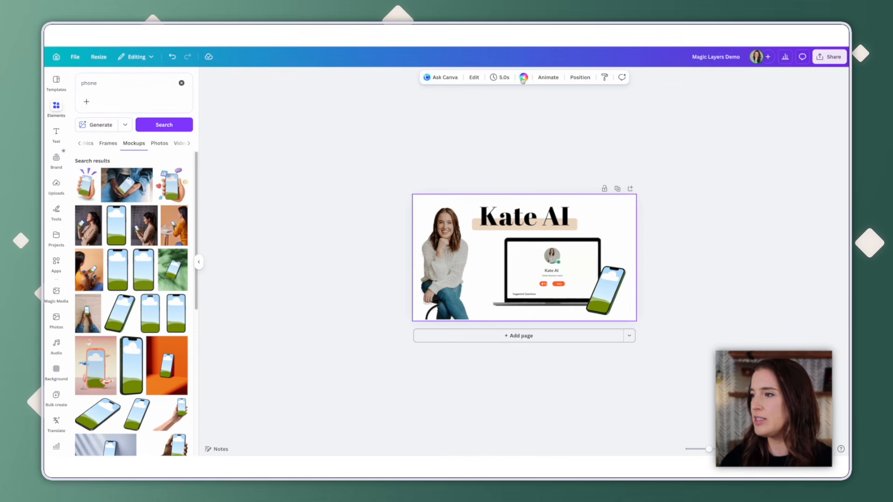
- Try several page background colors, including rust brown and other brand palette colors
{"action": "left_click", "coordinate": [524, 80]}
{"action": "left_click", "coordinate": [186, 195]}
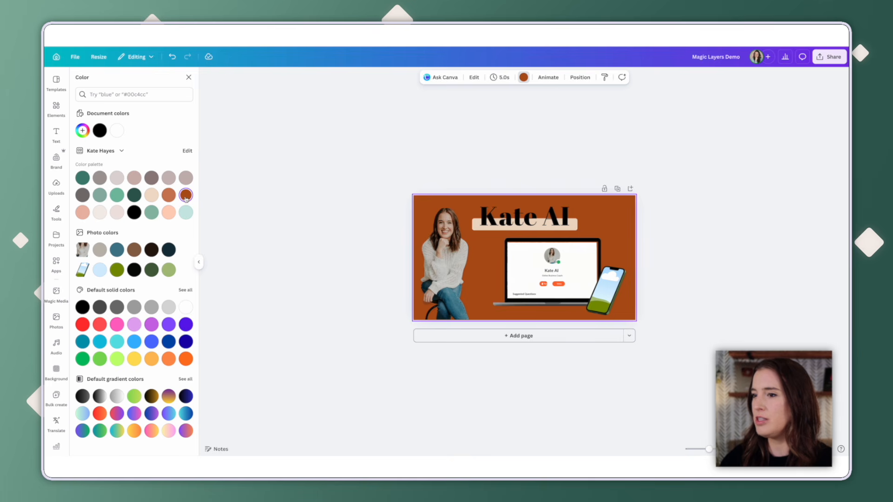
{"action": "left_click", "coordinate": [168, 177]}
{"action": "left_click", "coordinate": [134, 178]}
{"action": "left_click", "coordinate": [82, 130]}
{"action": "left_click", "coordinate": [157, 150]}
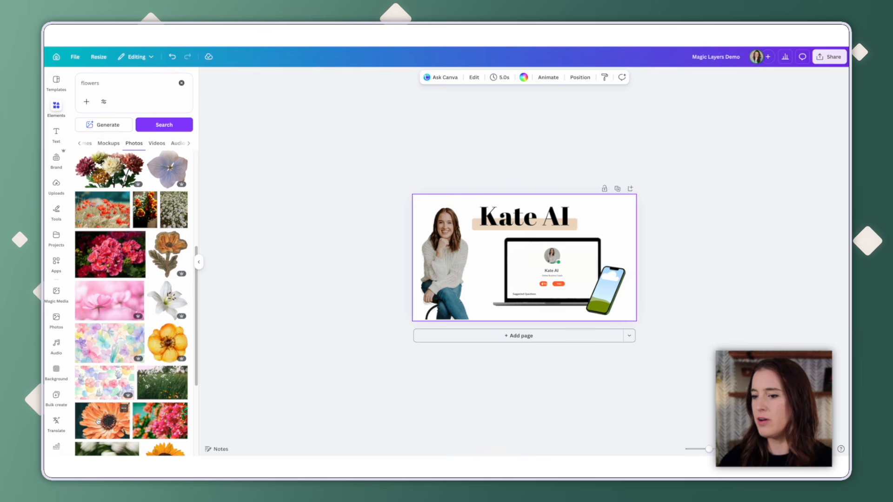
- Add the orange flower photo from the "flowers" results across the page and send it to the back
{"action": "left_click", "coordinate": [124, 409]}
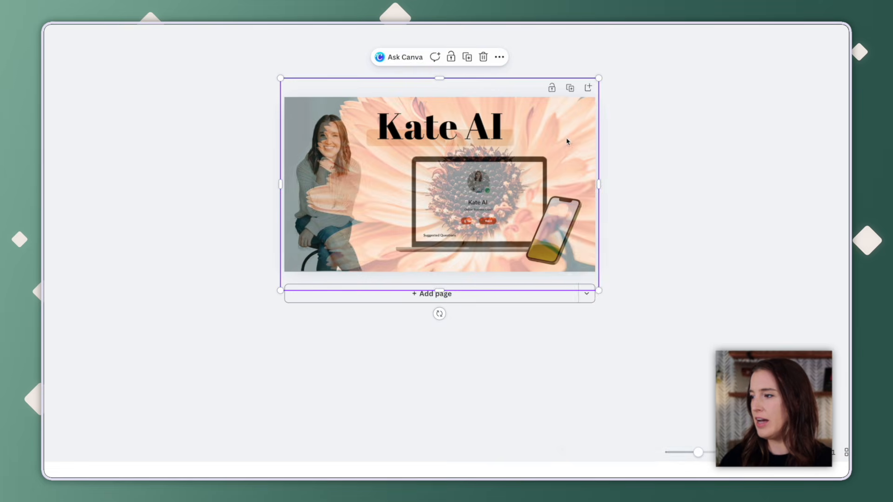
{"action": "right_click", "coordinate": [565, 138]}
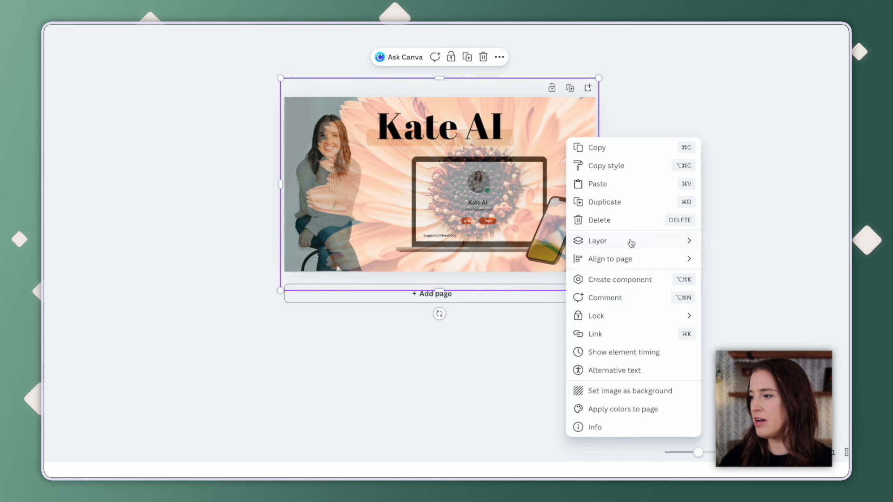
{"action": "mouse_move", "coordinate": [631, 242]}
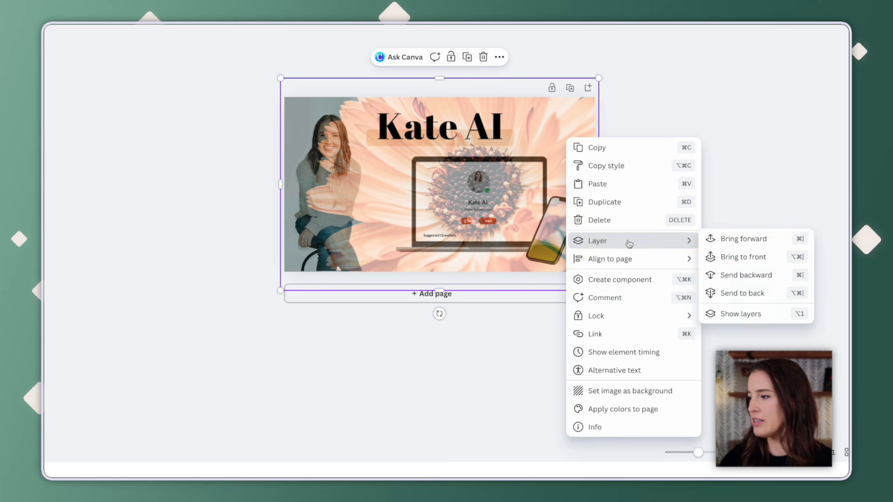
{"action": "left_click", "coordinate": [743, 294]}
{"action": "left_click", "coordinate": [682, 176]}
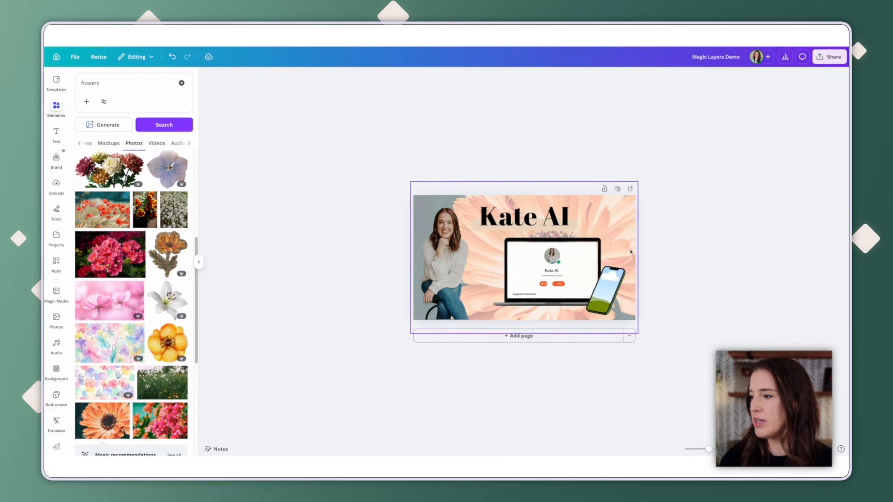
- Recolor the brush-stroke shape behind the Kate AI title, trying a brand palette color and then a green photo color
{"action": "left_click", "coordinate": [573, 228]}
{"action": "left_click", "coordinate": [492, 78]}
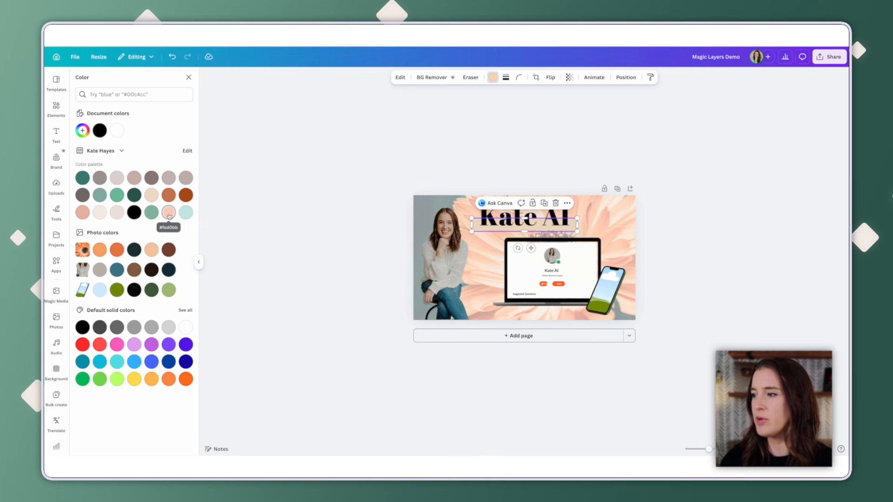
{"action": "left_click", "coordinate": [151, 180]}
{"action": "left_click", "coordinate": [117, 292]}
{"action": "left_click", "coordinate": [370, 251]}
- Change the title to "Kate AI Tool" in DM Serif Display, with a rounded mauve background effect behind the text
{"action": "left_click", "coordinate": [556, 222]}
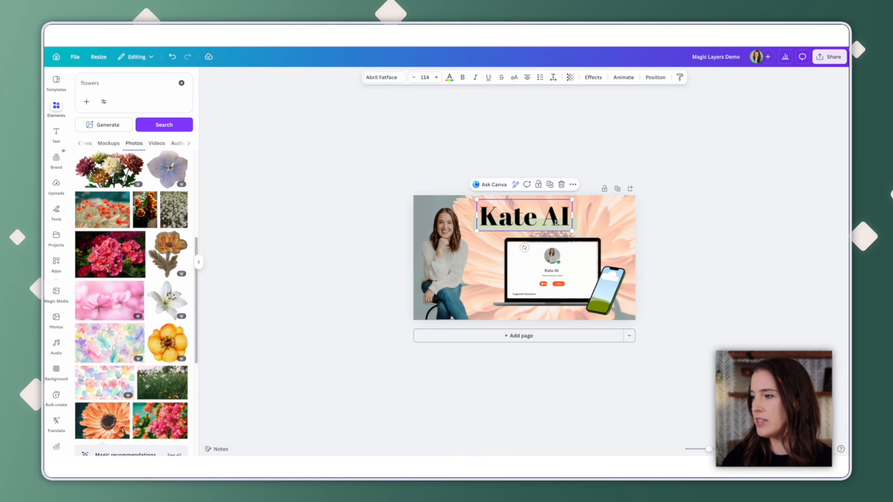
{"action": "key", "text": "Delete"}
{"action": "key", "text": "ctrl+z"}
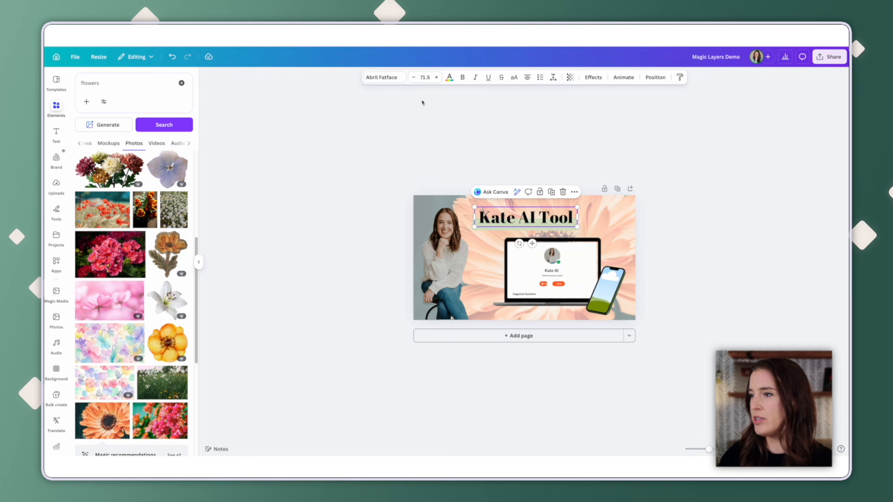
{"action": "left_click", "coordinate": [389, 78]}
{"action": "left_click", "coordinate": [136, 241]}
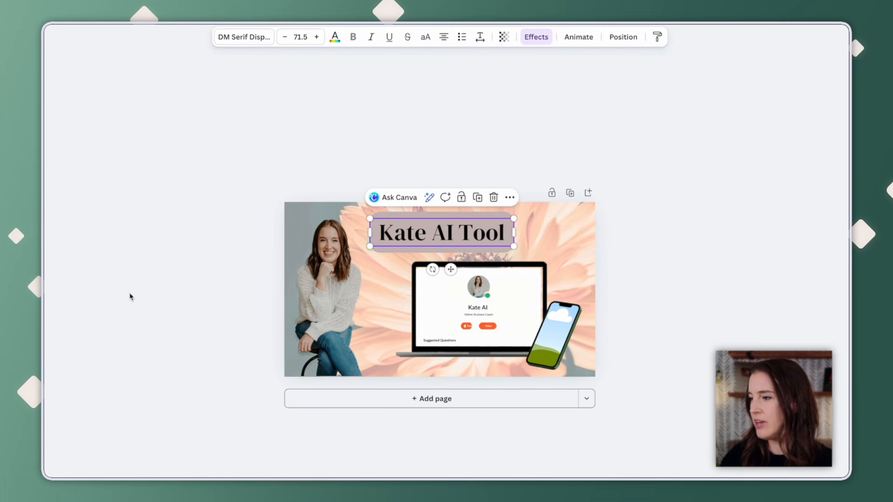
{"action": "left_click", "coordinate": [439, 234]}
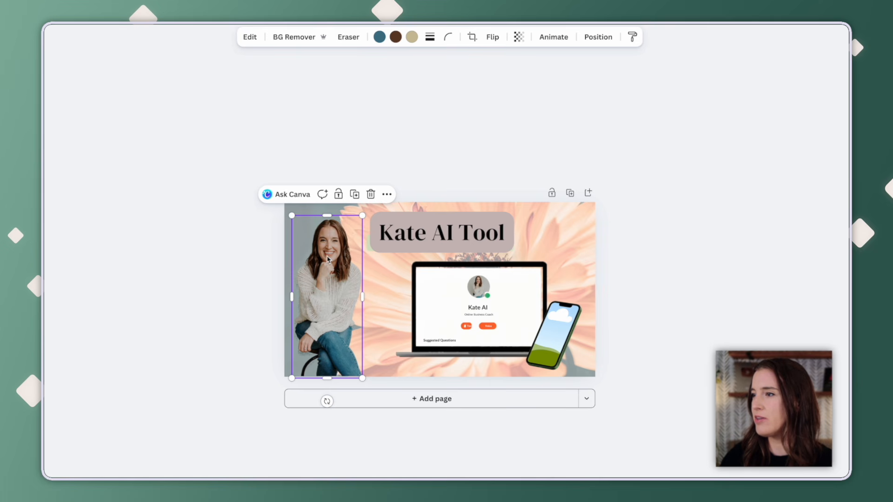
- Add a Drop shadow to the seated woman's photo, enlarge it past the page's lower edge and align it beside the laptop
{"action": "left_click", "coordinate": [250, 37]}
{"action": "left_click", "coordinate": [183, 442]}
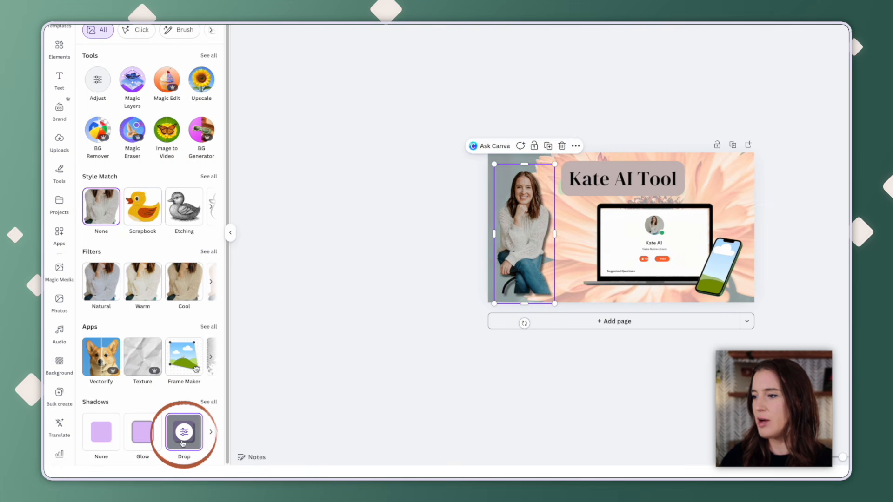
{"action": "left_click_drag", "start_coordinate": [554, 303], "coordinate": [583, 340]}
{"action": "left_click_drag", "start_coordinate": [551, 273], "coordinate": [545, 267]}
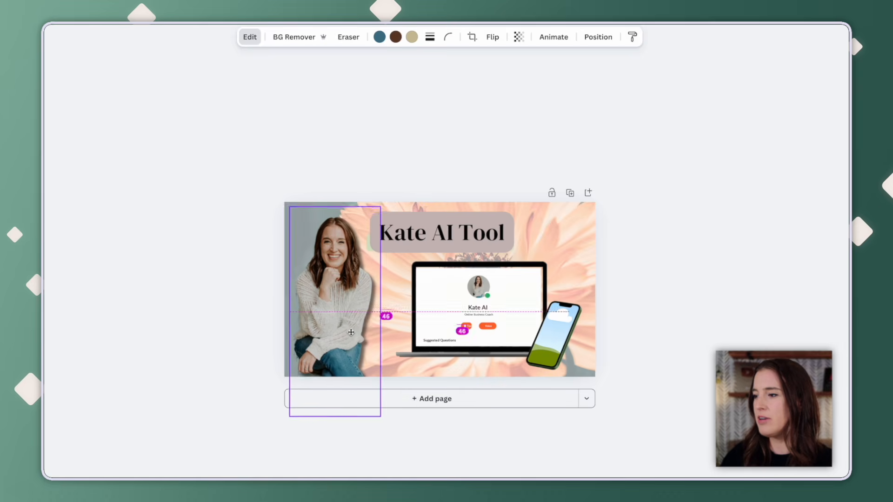
{"action": "left_click_drag", "start_coordinate": [350, 335], "coordinate": [356, 335]}
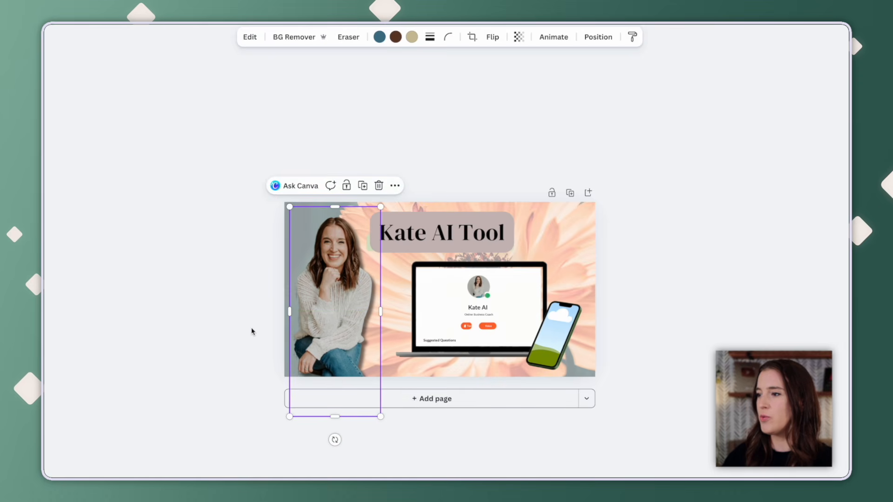
{"action": "left_click", "coordinate": [251, 327]}
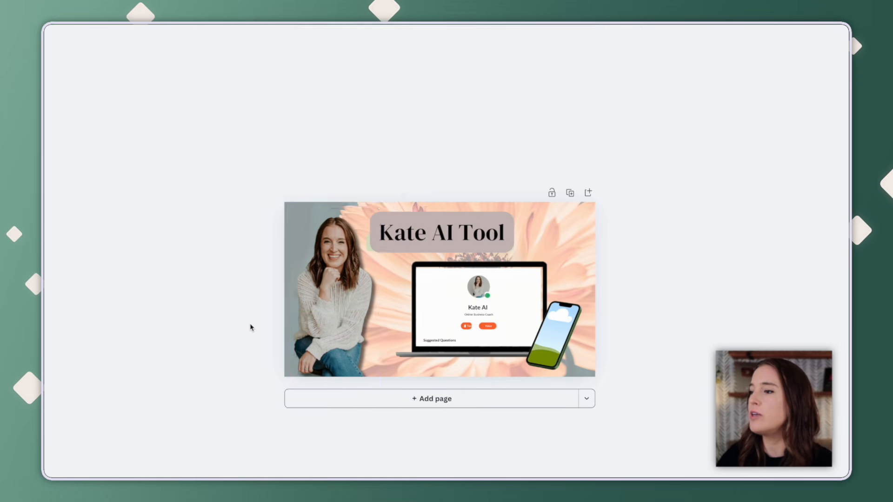
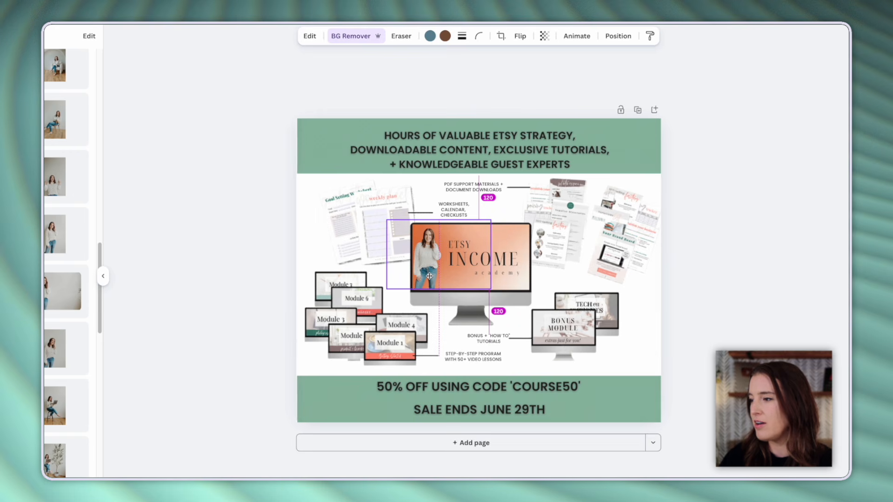
{"action": "left_click", "coordinate": [512, 298]}
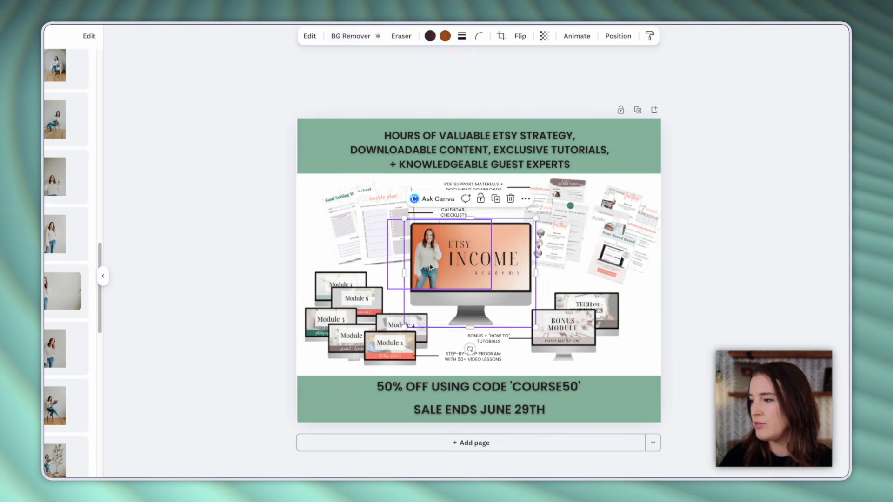
{"action": "left_click", "coordinate": [513, 299]}
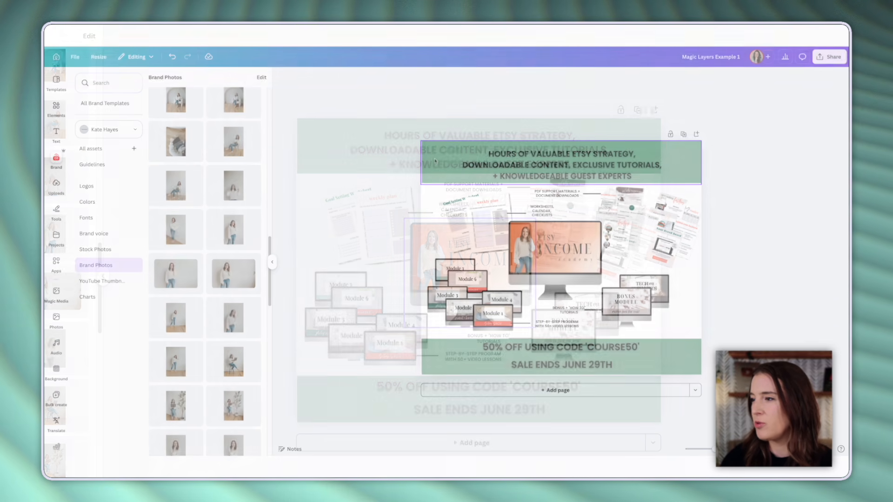
- Recolor the green header and footer banners of the Etsy Income Academy graphic to a dusty mauve from the brand palette
{"action": "left_click", "coordinate": [432, 161]}
{"action": "left_click", "coordinate": [530, 77]}
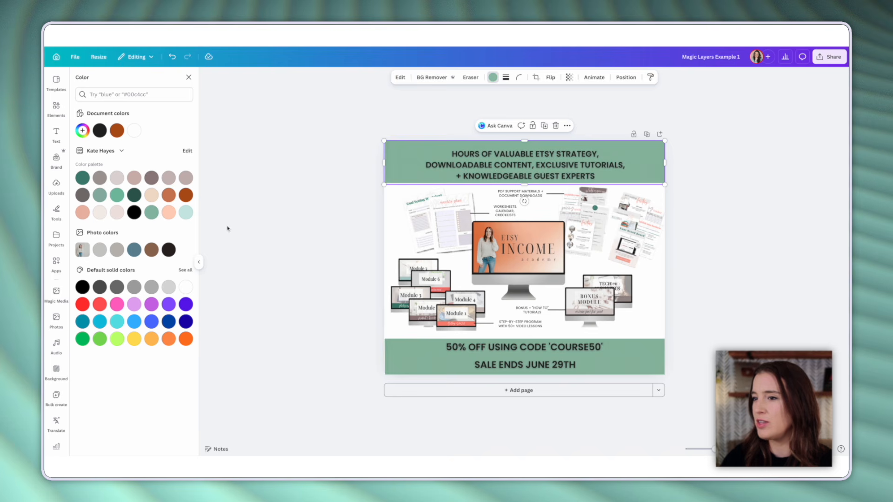
{"action": "left_click", "coordinate": [408, 358]}
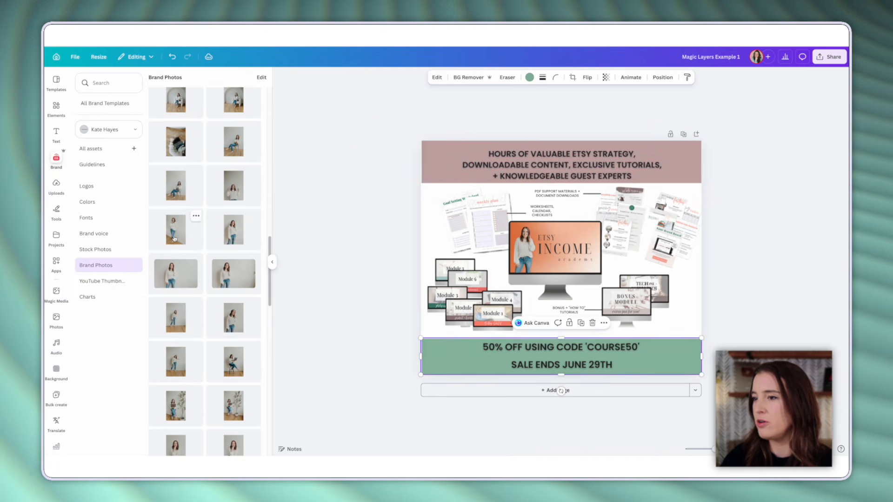
{"action": "left_click", "coordinate": [530, 77]}
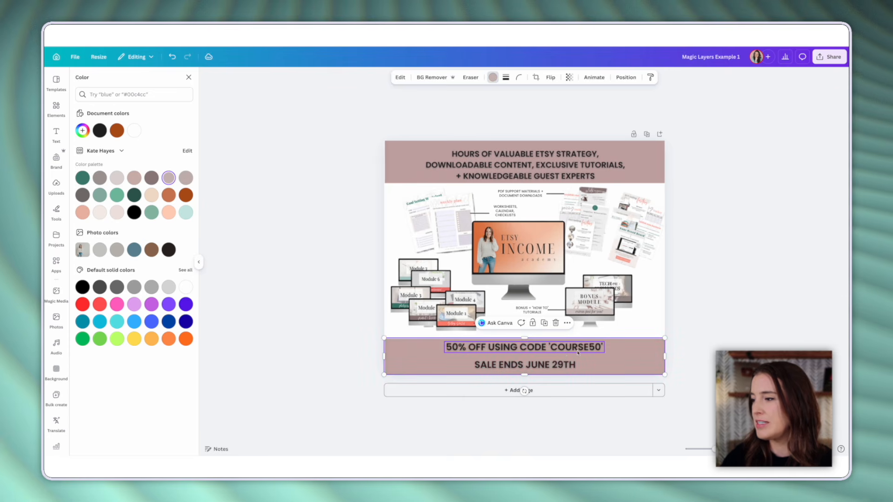
- Change the discount code in the footer text to 'SALE50'
{"action": "double_click", "coordinate": [576, 349]}
{"action": "left_click", "coordinate": [623, 351]}
{"action": "key", "text": "BackSpace"}
{"action": "key", "text": "BackSpace"}
{"action": "key", "text": "BackSpace"}
{"action": "key", "text": "BackSpace"}
{"action": "key", "text": "BackSpace"}
{"action": "key", "text": "BackSpace"}
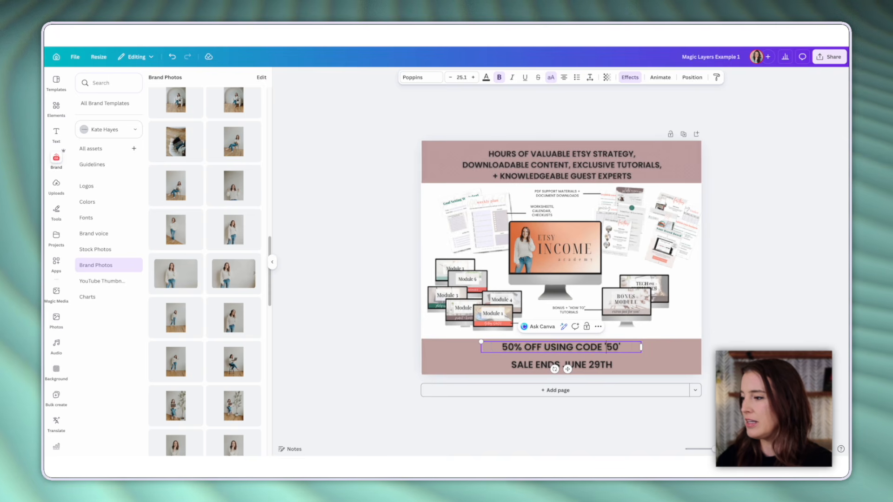
{"action": "type", "text": "SALE"}
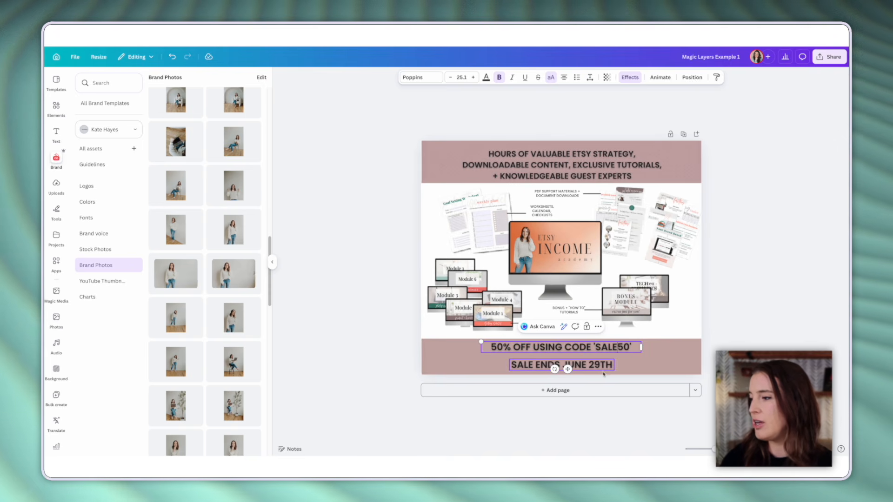
{"action": "left_click", "coordinate": [760, 213]}
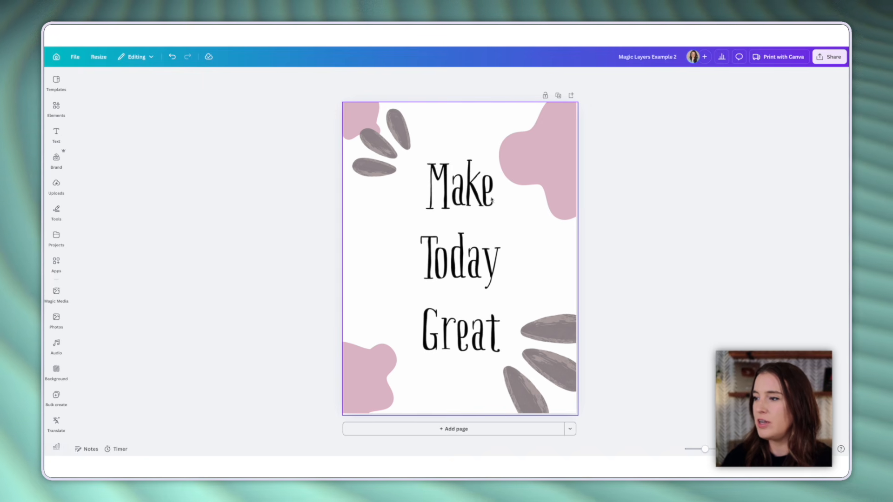
- Split the flat "Make Today Great" poster image into editable layers with Magic Layers
{"action": "left_click", "coordinate": [520, 216]}
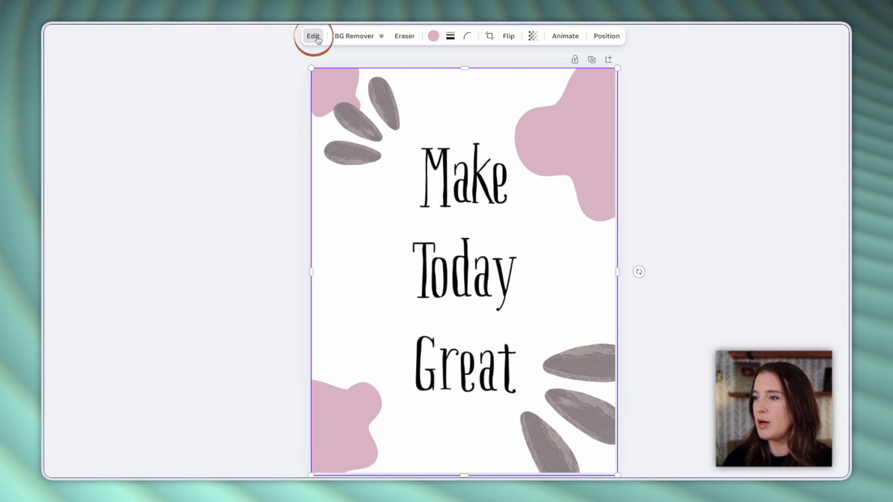
{"action": "left_click", "coordinate": [316, 37]}
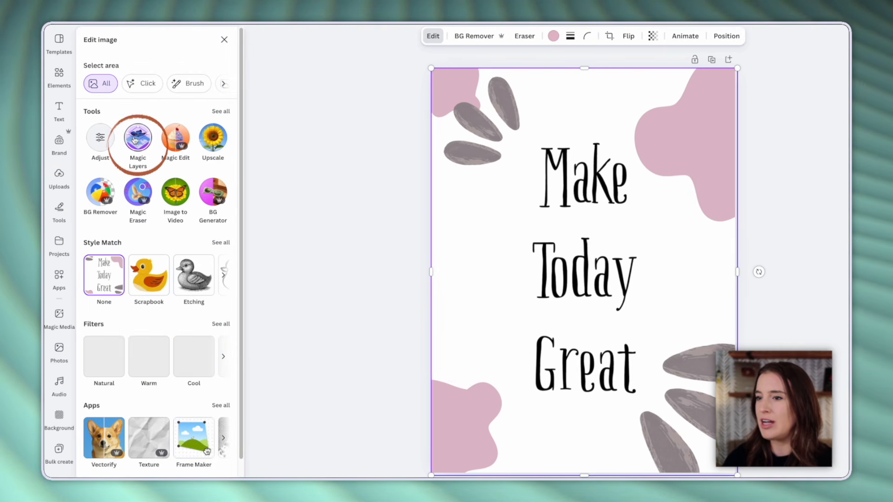
{"action": "left_click", "coordinate": [139, 136]}
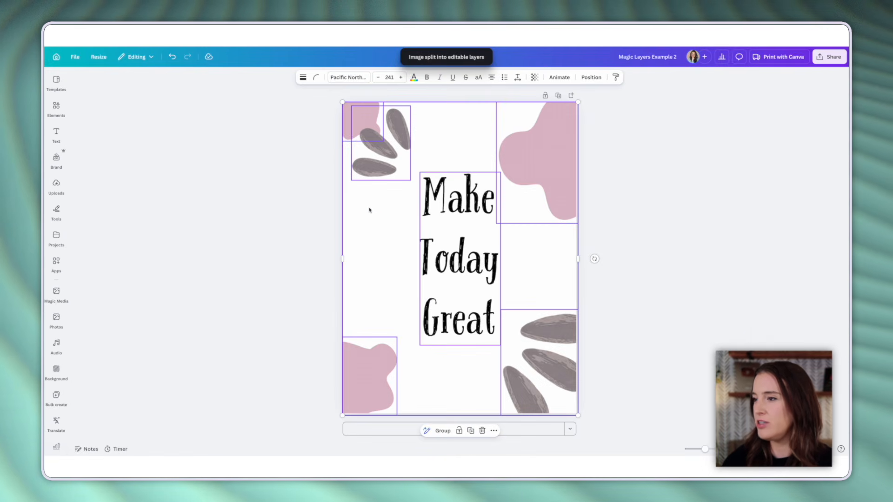
- Change the font of the whole "Make Today Great" text to Paalalabas Wide from the Corporate fonts
{"action": "left_click", "coordinate": [375, 165]}
{"action": "left_click", "coordinate": [468, 208]}
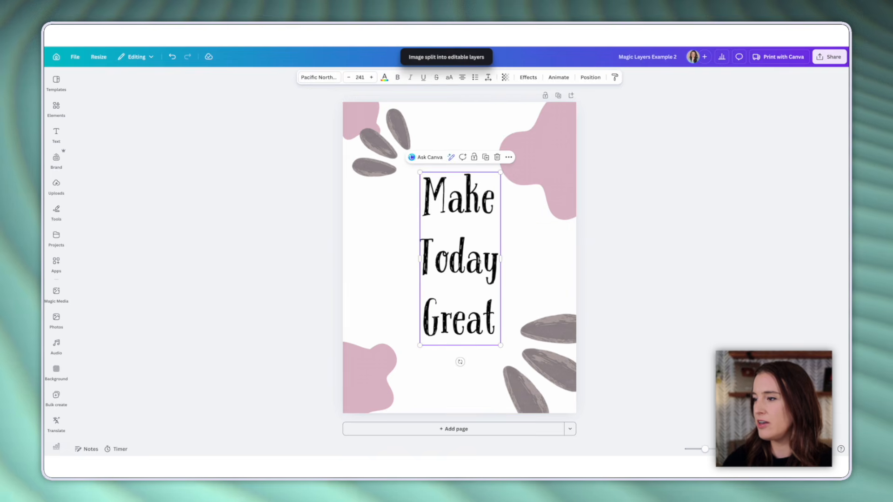
{"action": "left_click", "coordinate": [472, 247]}
{"action": "left_click", "coordinate": [533, 262]}
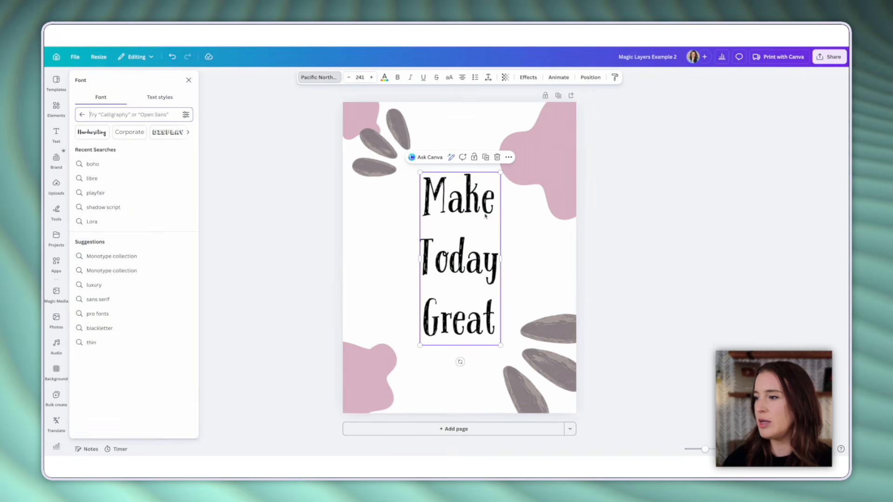
{"action": "double_click", "coordinate": [474, 204]}
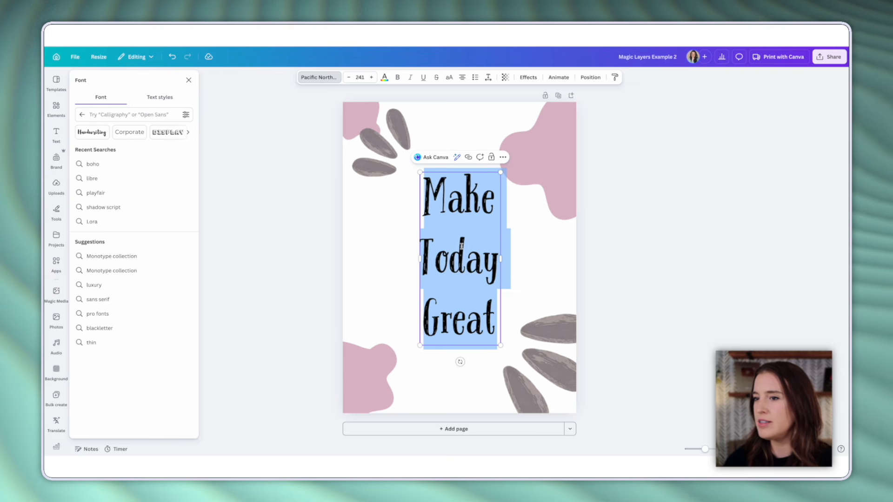
{"action": "left_click", "coordinate": [129, 132]}
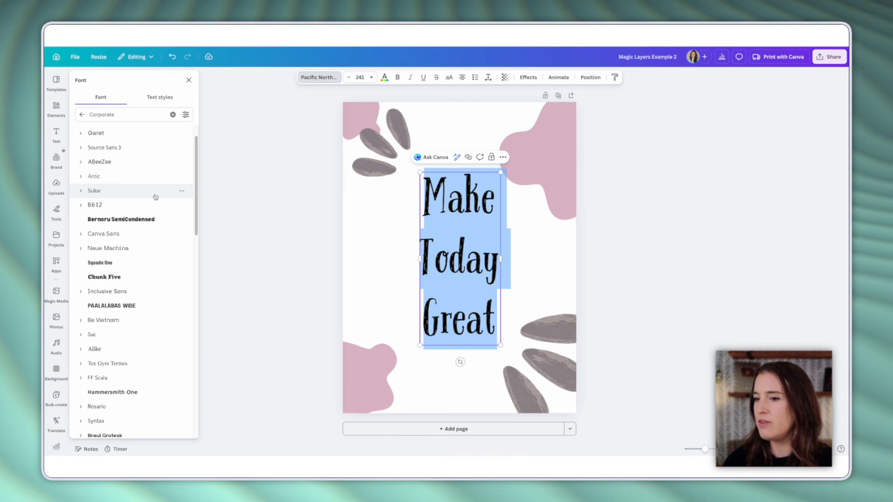
{"action": "scroll", "coordinate": [155, 196], "scroll_direction": "down", "scroll_amount": 2}
{"action": "left_click", "coordinate": [140, 255]}
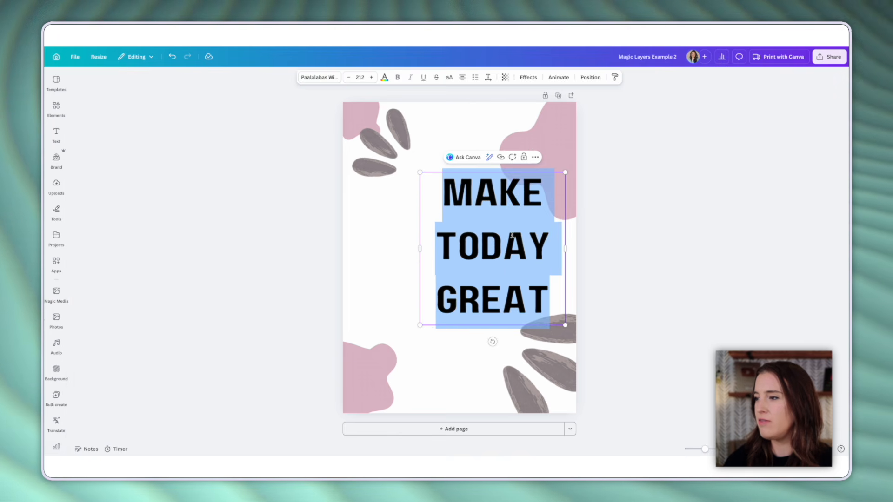
- Move the "Make Today Great" text block to the horizontal center of the poster
{"action": "left_click", "coordinate": [513, 236]}
{"action": "left_click", "coordinate": [371, 241]}
{"action": "left_click", "coordinate": [471, 238]}
{"action": "left_click_drag", "start_coordinate": [470, 238], "coordinate": [437, 239]}
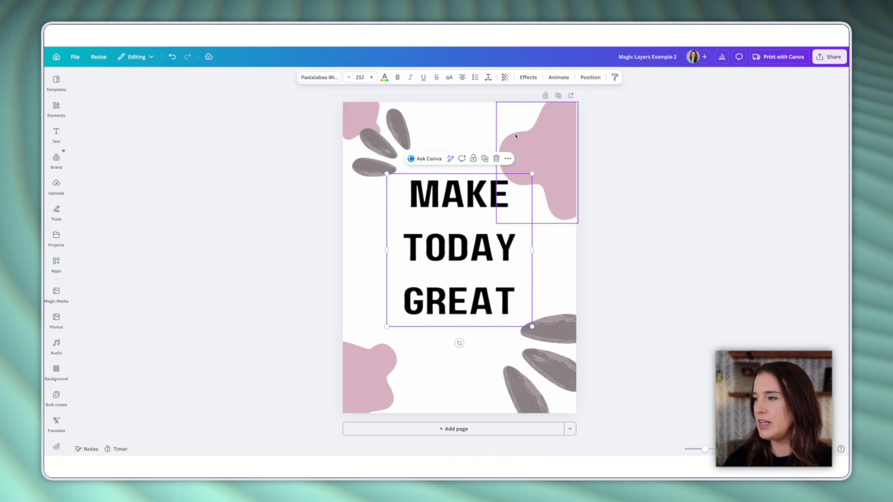
- Delete the three pink blob shapes from the poster's upper-right, lower-left and upper-left corners
{"action": "left_click", "coordinate": [537, 136]}
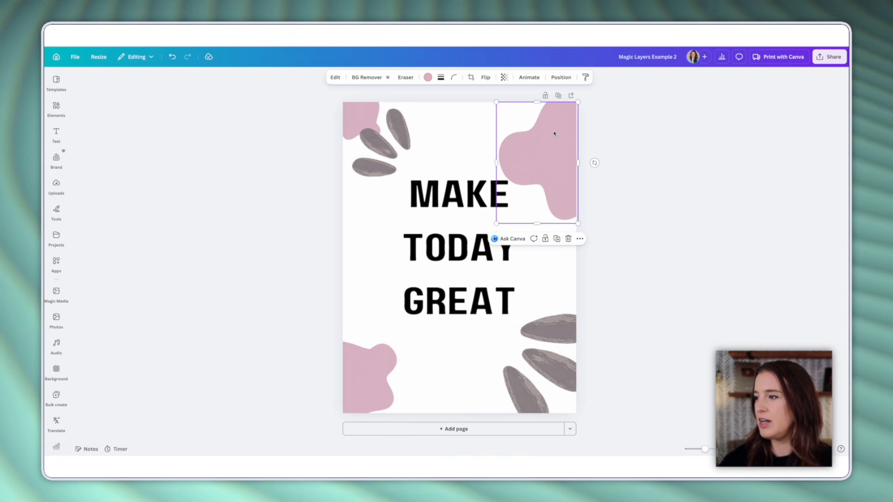
{"action": "key", "text": "Delete"}
{"action": "left_click", "coordinate": [392, 354]}
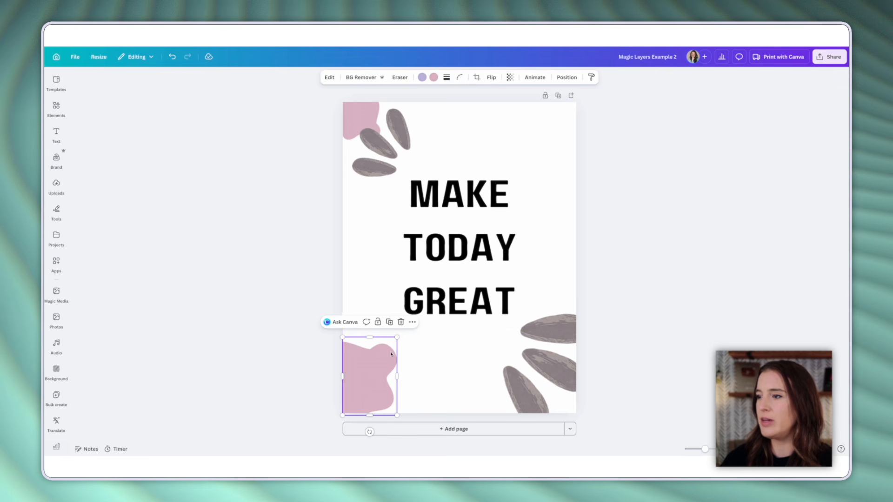
{"action": "key", "text": "Delete"}
{"action": "left_click", "coordinate": [354, 114]}
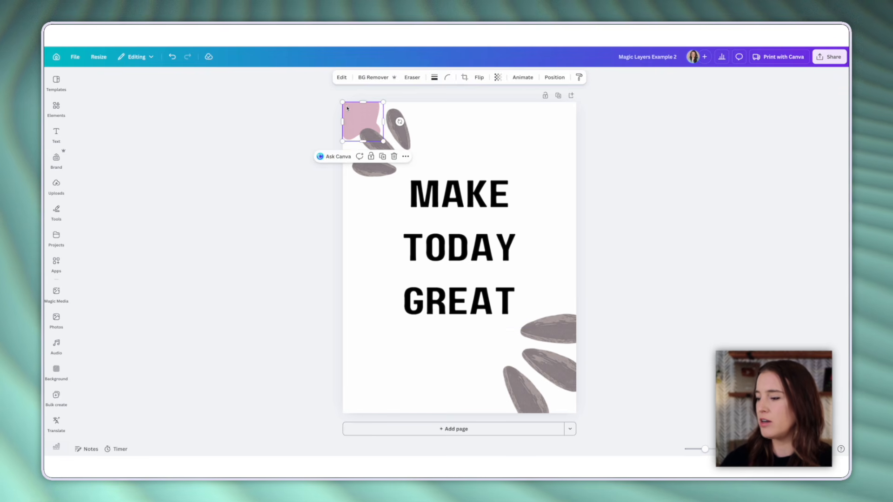
{"action": "key", "text": "Delete"}
- Add a wide hexagon flowchart shape, enlarged in the poster's upper-right corner and colored pale pinkish gray, with a matching copy lower left
{"action": "left_click", "coordinate": [56, 105]}
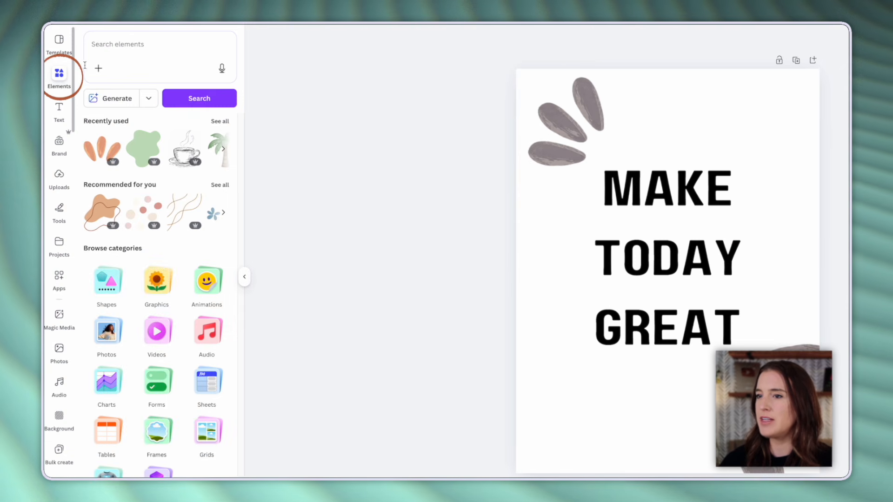
{"action": "left_click", "coordinate": [110, 285]}
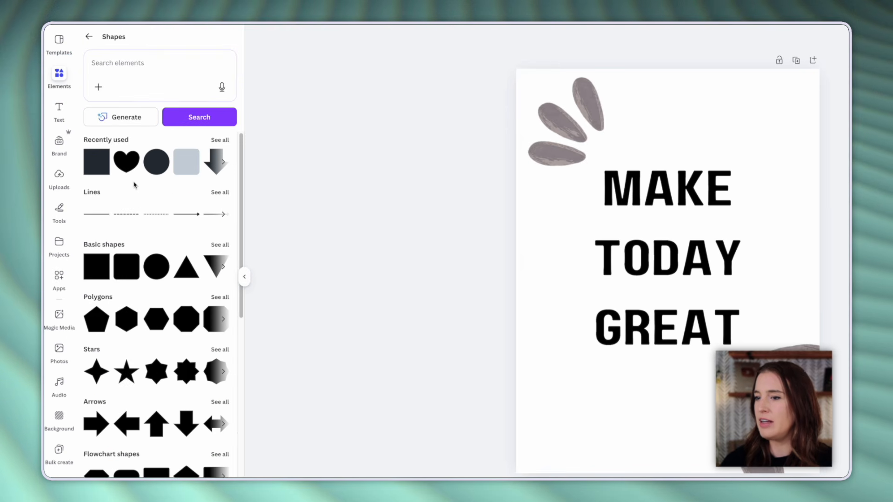
{"action": "left_click", "coordinate": [97, 474]}
{"action": "left_click_drag", "start_coordinate": [696, 277], "coordinate": [783, 99]}
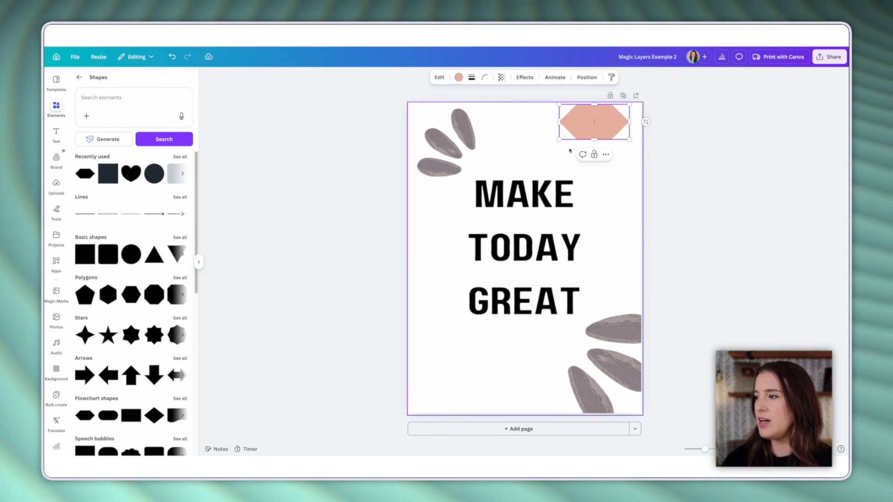
{"action": "left_click_drag", "start_coordinate": [560, 139], "coordinate": [581, 140]}
{"action": "left_click", "coordinate": [459, 77]}
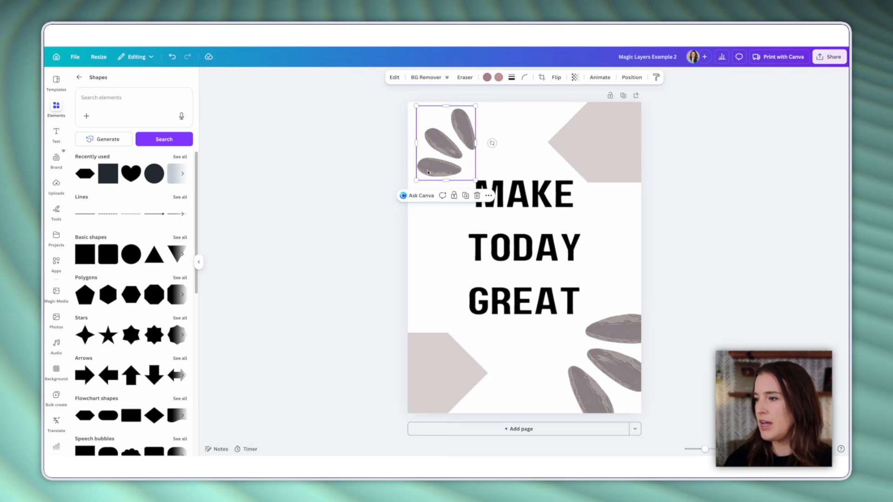
- Enlarge the gray leaf cluster in the poster's upper-left corner and nudge it into place
{"action": "left_click_drag", "start_coordinate": [417, 180], "coordinate": [407, 192]}
{"action": "left_click_drag", "start_coordinate": [428, 174], "coordinate": [434, 172]}
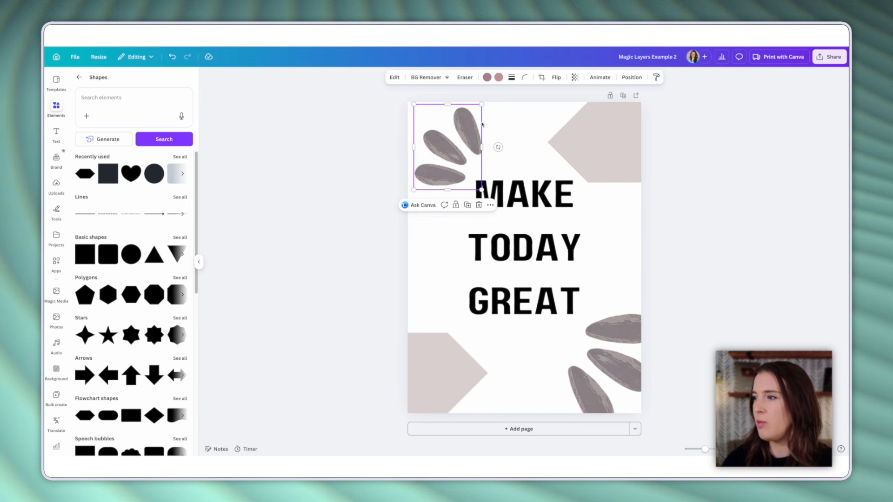
- Recolor the leaf clusters in the poster's upper-left and lower-right corners a brownish gray
{"action": "left_click", "coordinate": [498, 77]}
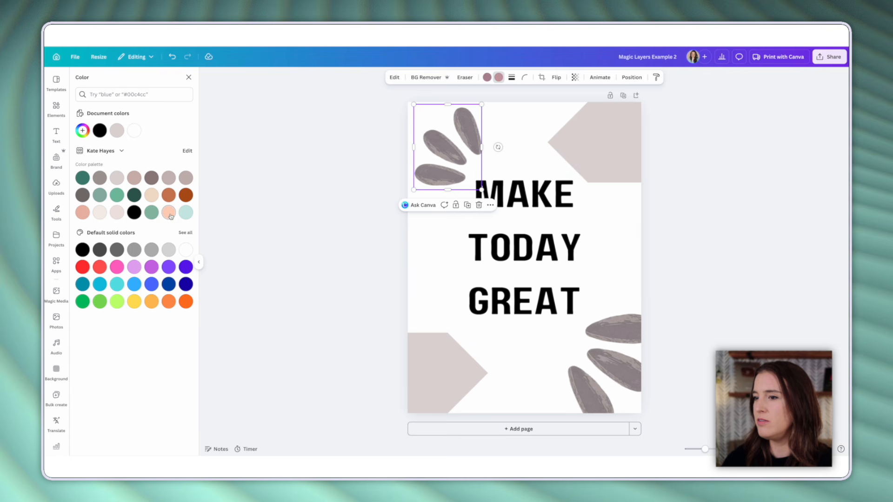
{"action": "left_click", "coordinate": [152, 179]}
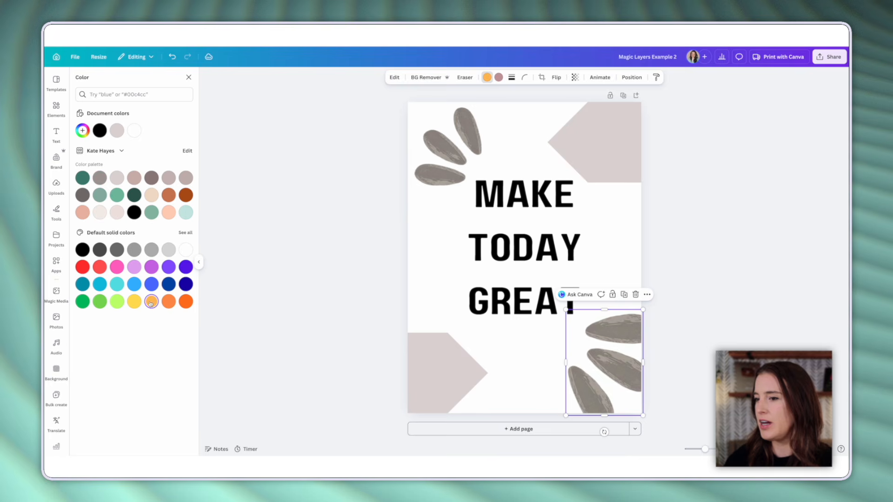
- Apply the Neon effect to the "Make Today Great" text block
{"action": "left_click", "coordinate": [497, 217]}
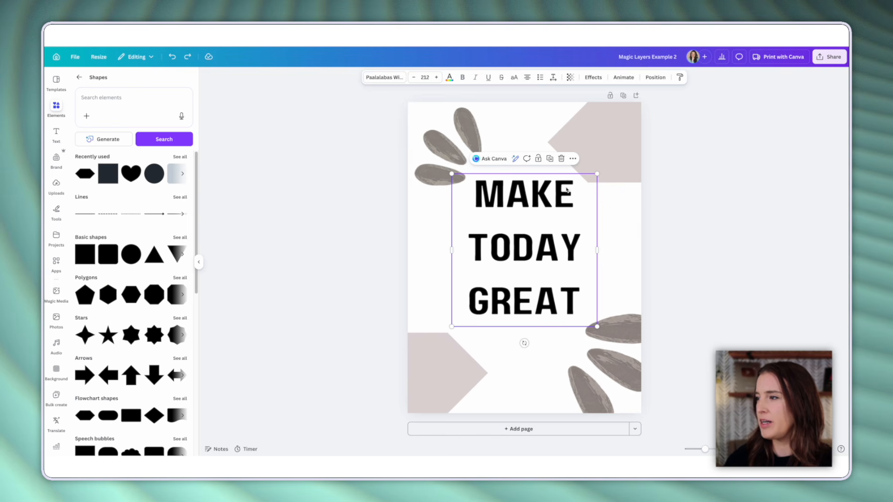
{"action": "left_click", "coordinate": [593, 78]}
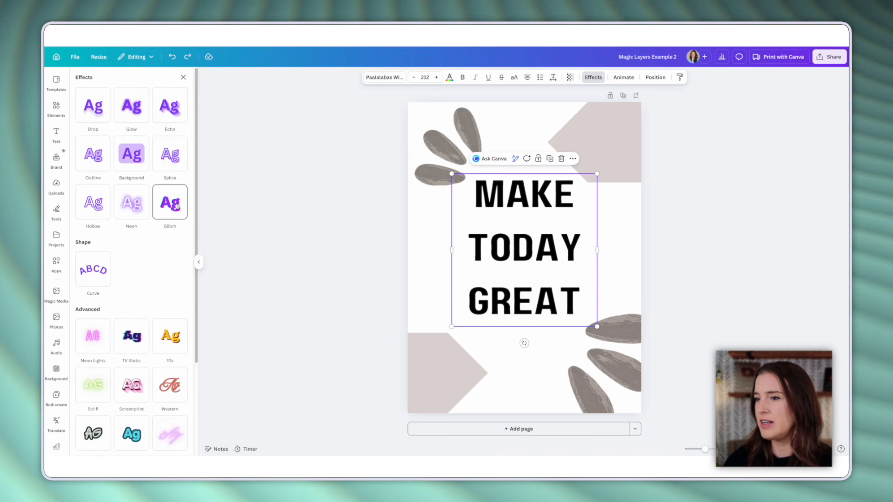
{"action": "left_click", "coordinate": [135, 212]}
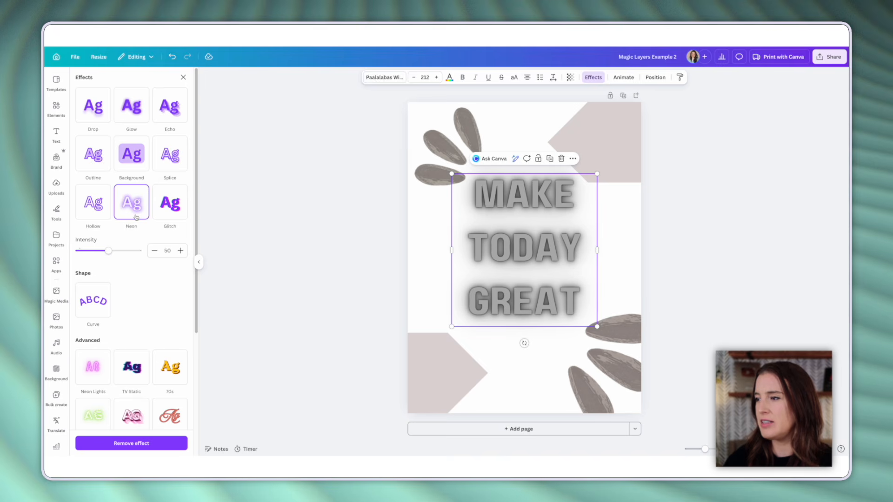
{"action": "left_click", "coordinate": [706, 241]}
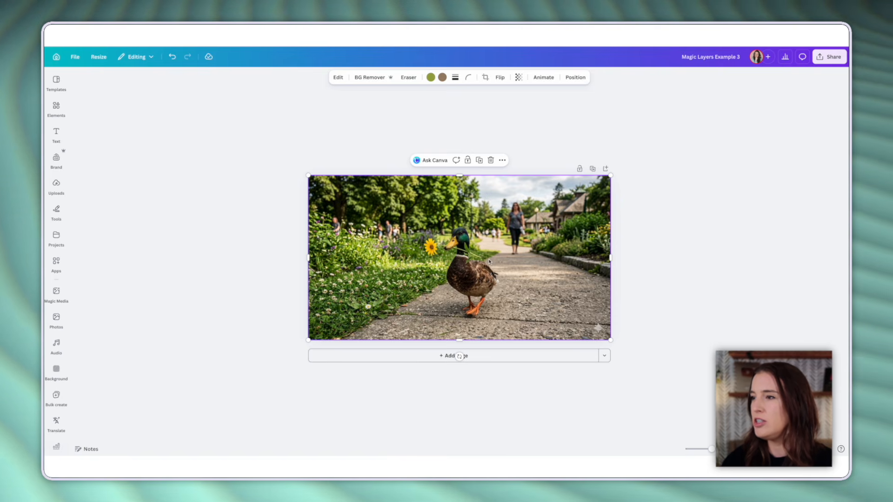
- Split the duck photo in the Magic Layers Example 3 design into editable layers with Magic Layers
{"action": "left_click", "coordinate": [344, 81]}
{"action": "left_click", "coordinate": [118, 156]}
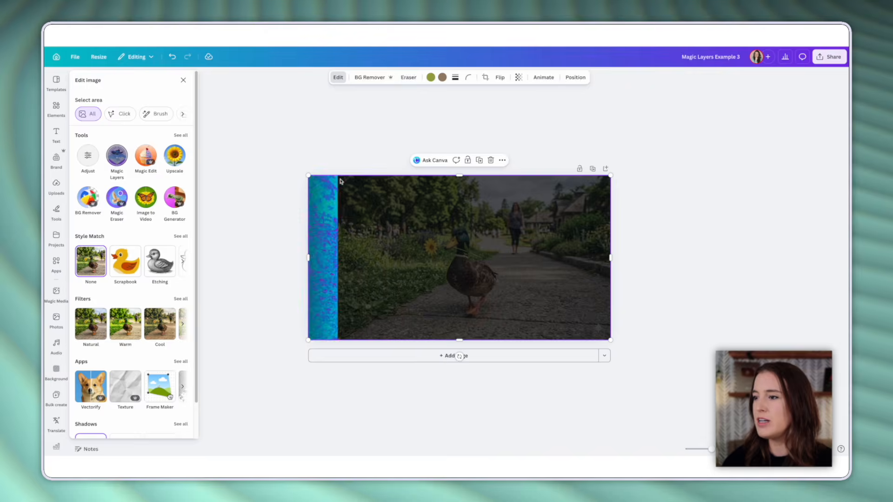
{"action": "left_click", "coordinate": [670, 261]}
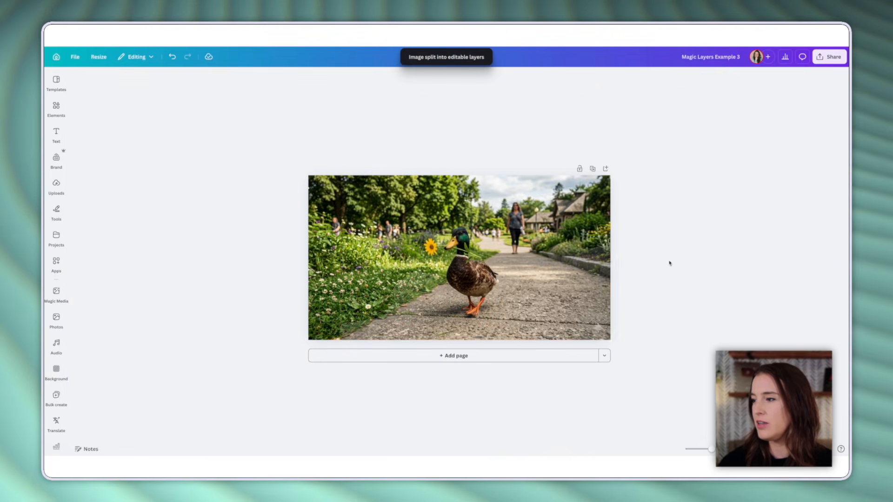
- Examine the separated woman, duck, path and tree elements in the photo and show the list of all its layers
{"action": "left_click", "coordinate": [516, 210]}
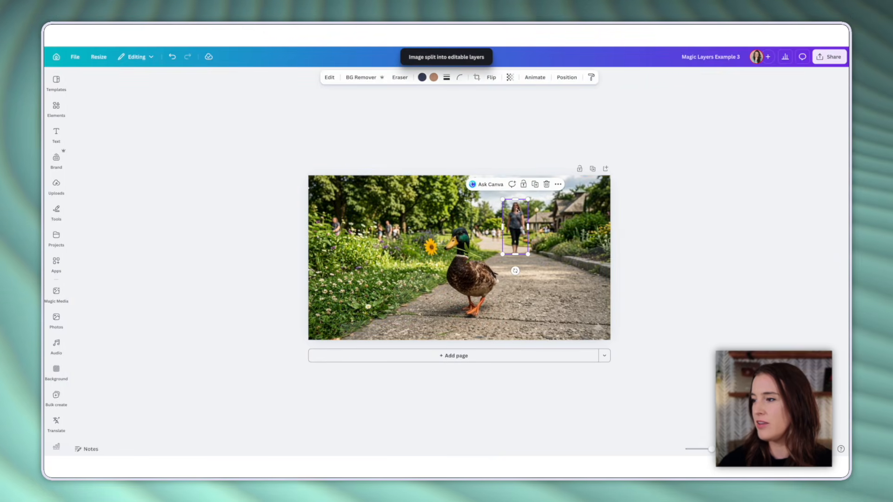
{"action": "left_click", "coordinate": [460, 257]}
{"action": "left_click", "coordinate": [559, 305]}
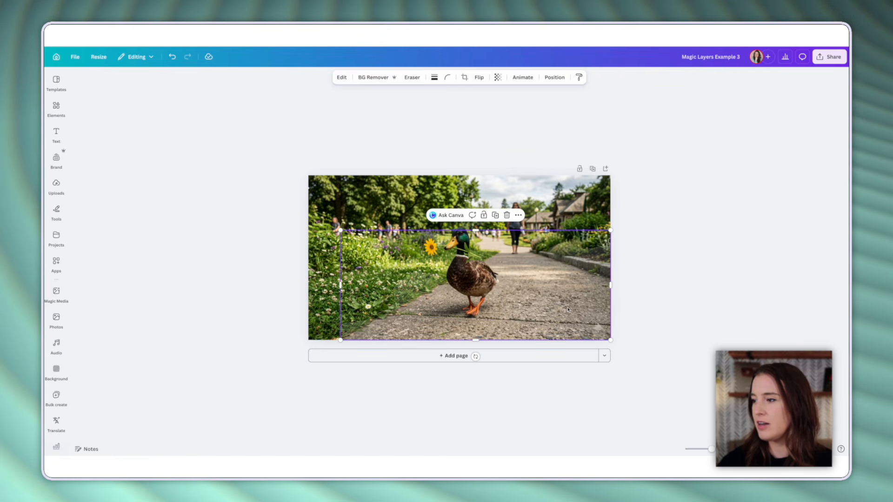
{"action": "left_click", "coordinate": [348, 191]}
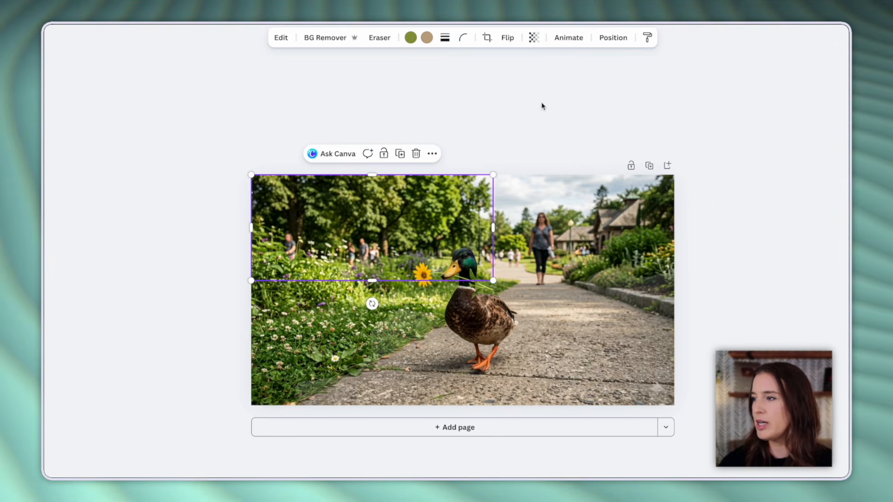
{"action": "left_click", "coordinate": [612, 44]}
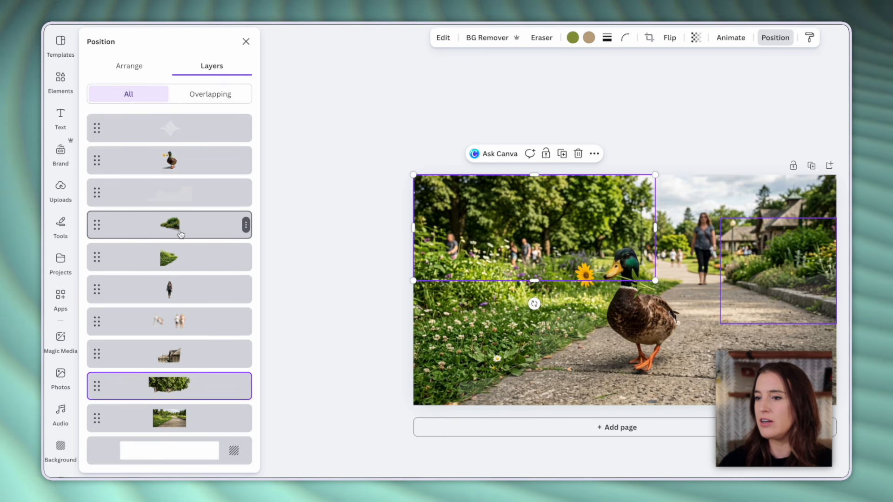
- Delete the walking woman's layer and the flowering greenery layer on the photo's left side
{"action": "left_click", "coordinate": [176, 293]}
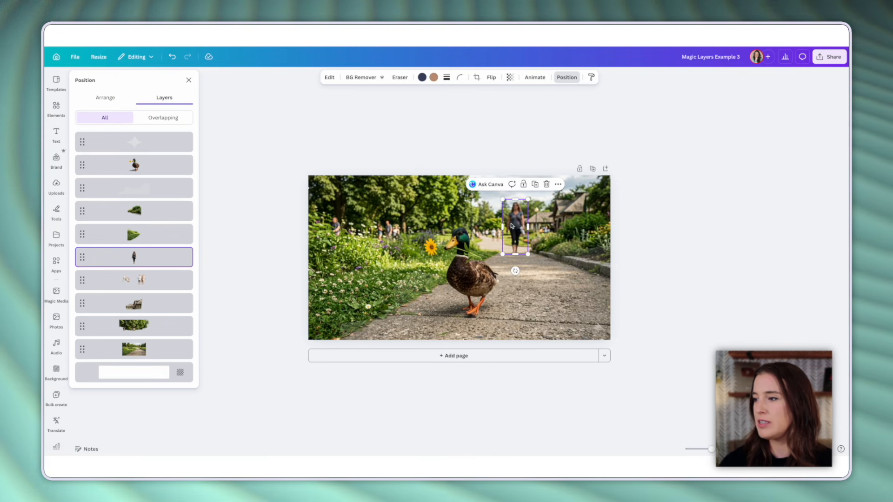
{"action": "key", "text": "Delete"}
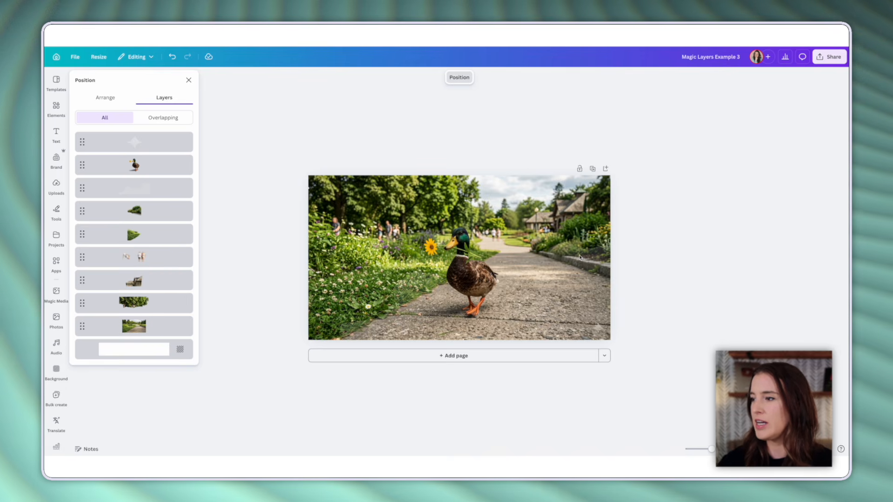
{"action": "left_click", "coordinate": [358, 293]}
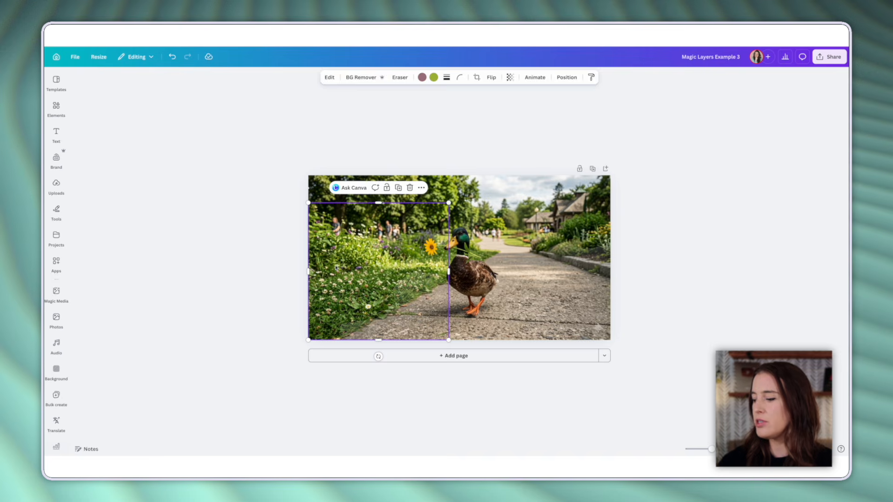
{"action": "key", "text": "Escape"}
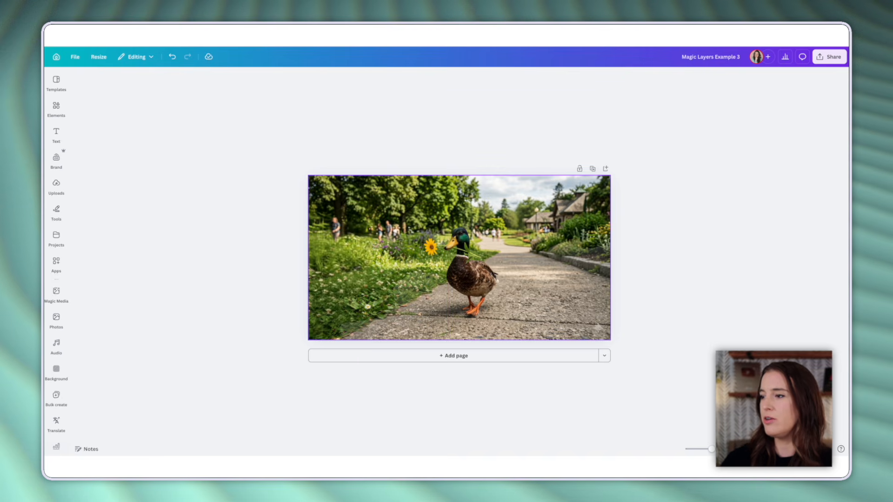
- Move the duck with its flower to the right side of the path and enlarge it
{"action": "left_click", "coordinate": [469, 274]}
{"action": "left_click_drag", "start_coordinate": [469, 275], "coordinate": [554, 273]}
{"action": "left_click_drag", "start_coordinate": [506, 228], "coordinate": [462, 212]}
{"action": "left_click_drag", "start_coordinate": [549, 245], "coordinate": [549, 257]}
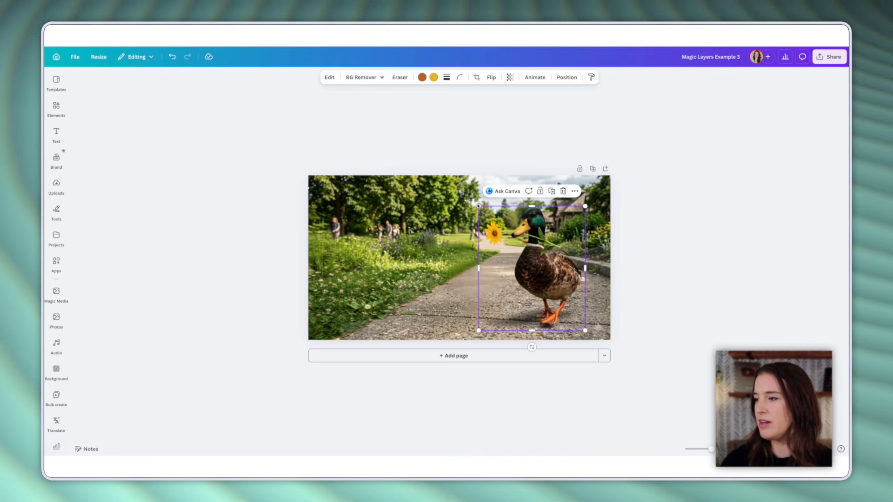
{"action": "left_click", "coordinate": [661, 201]}
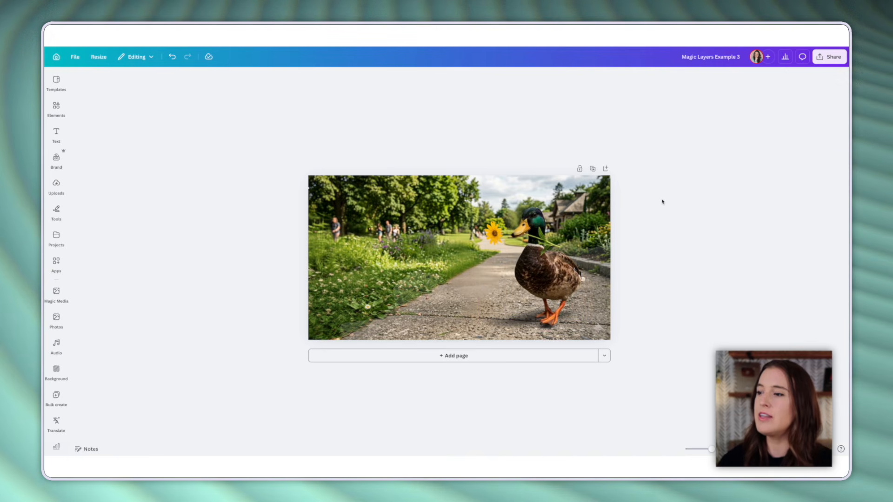